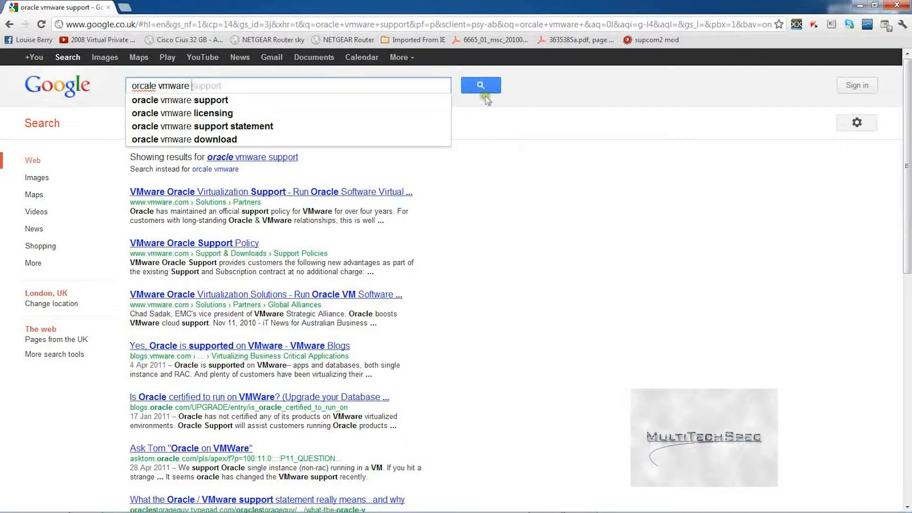
# - Clear the search text "orcale vmware" and close the browser window
pyautogui.moveTo(196, 85); pyautogui.dragTo(22, 44)
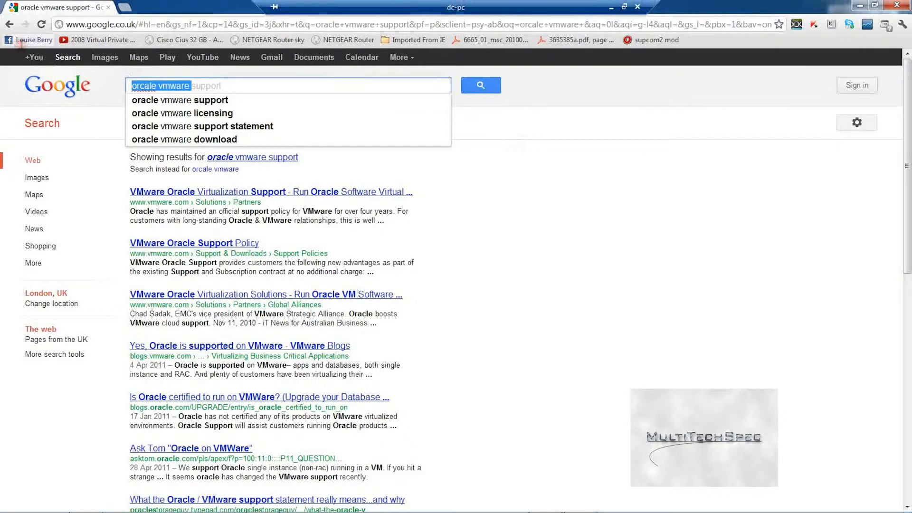
pyautogui.press('BackSpace')
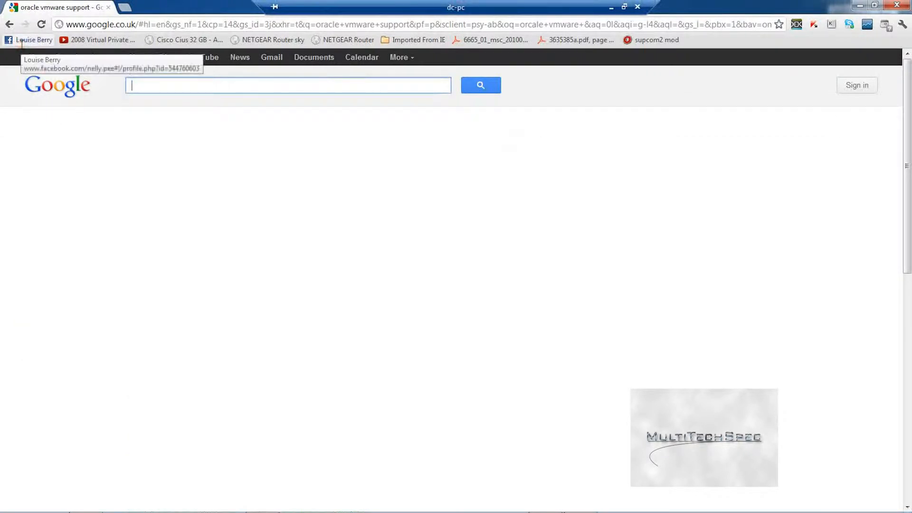
pyautogui.click(895, 5)
# - Search the installed programs for "virtual", launch Oracle VM VirtualBox, and dismiss the update notice and ignore the inaccessible media warning
pyautogui.click(15, 501)
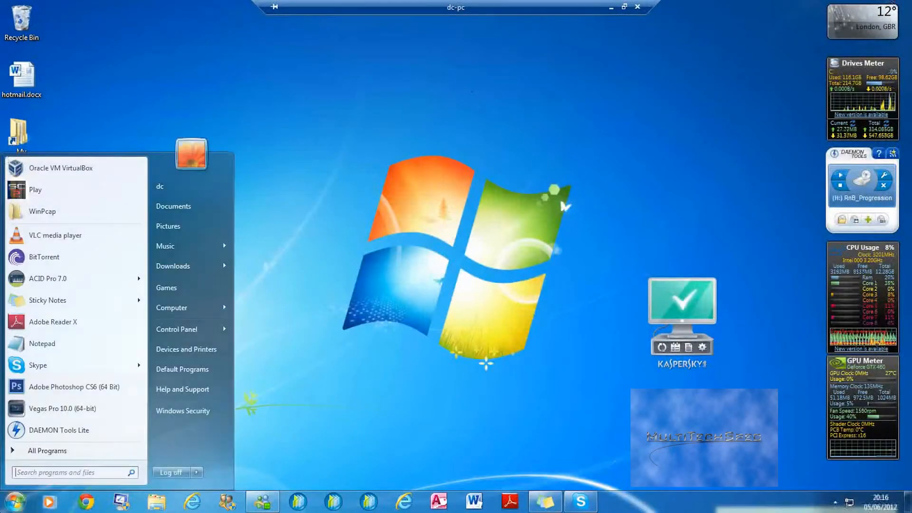
pyautogui.write('virtual')
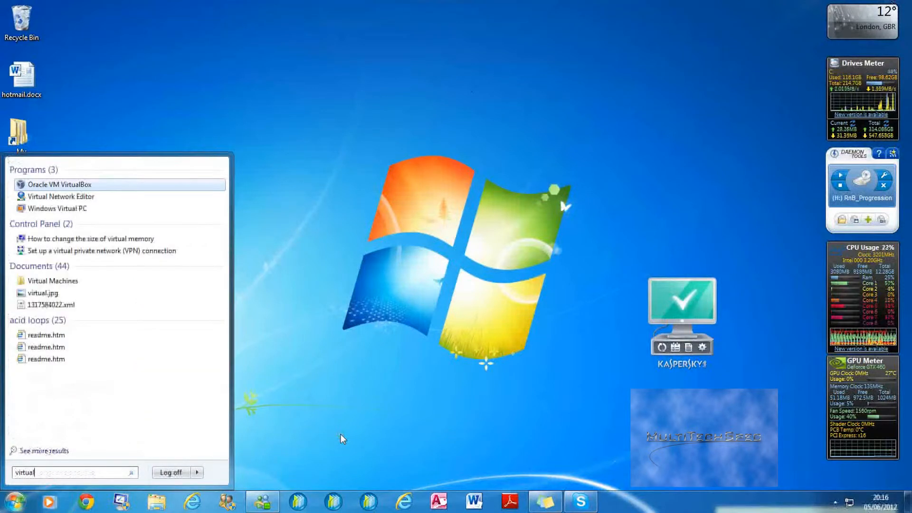
pyautogui.press('Return')
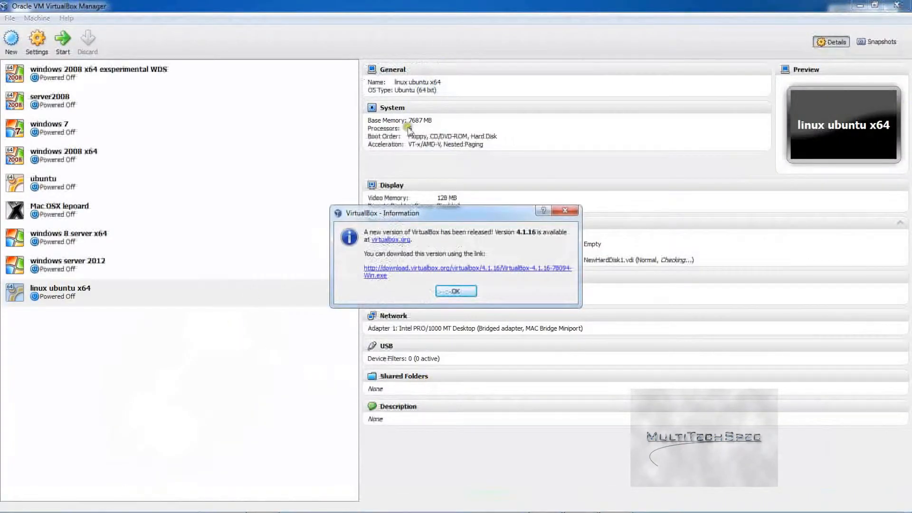
pyautogui.click(446, 291)
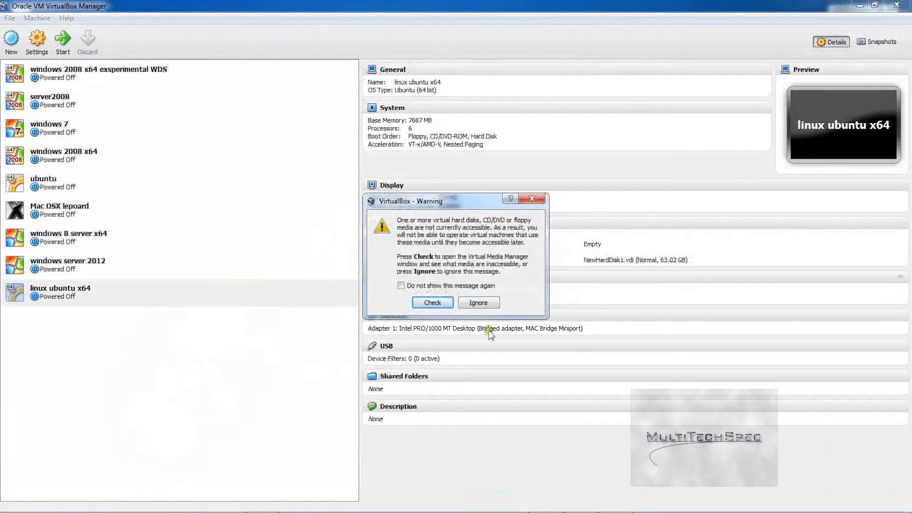
pyautogui.click(492, 304)
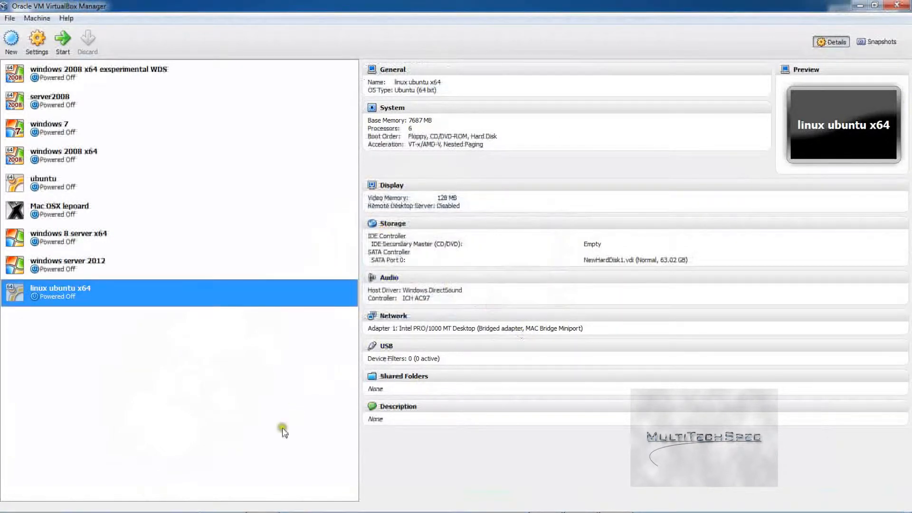
pyautogui.click(147, 287)
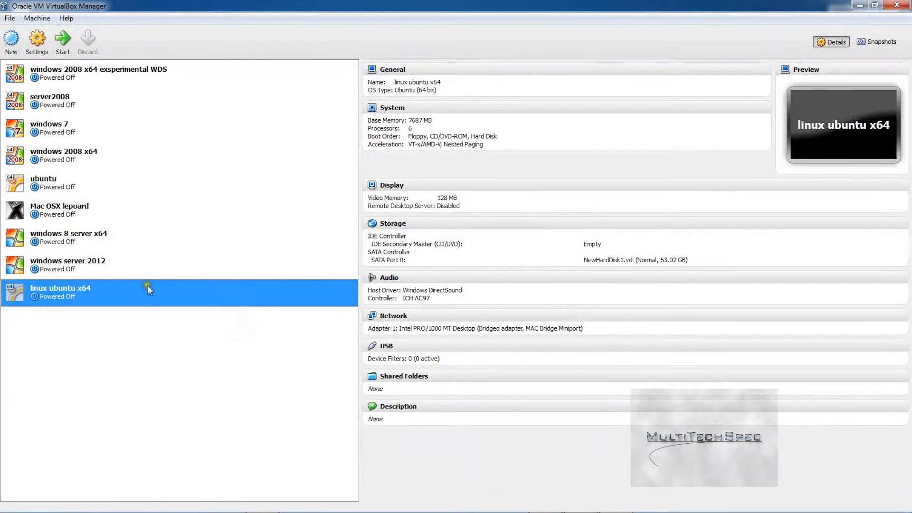
pyautogui.click(113, 367)
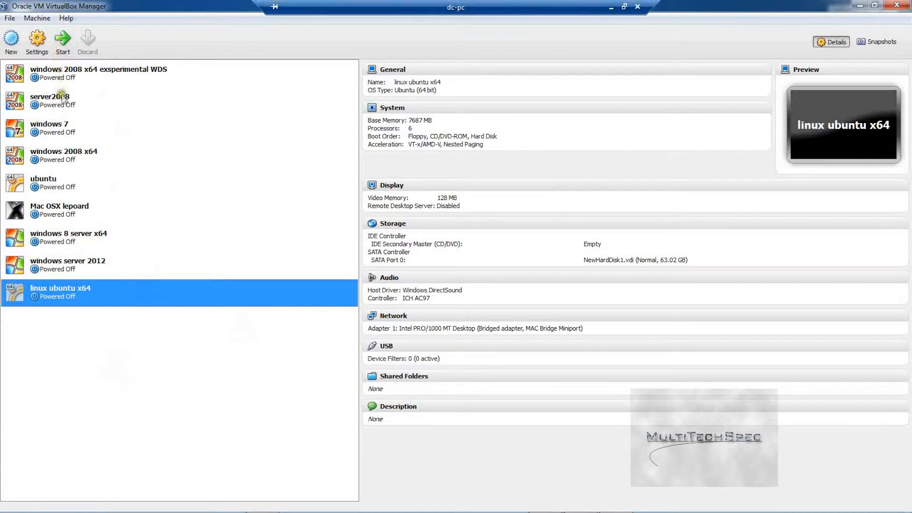
pyautogui.click(114, 337)
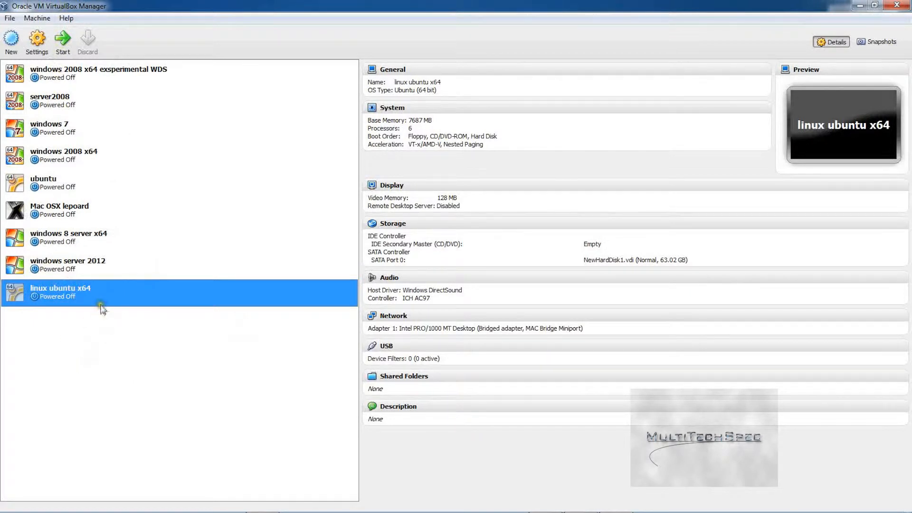
# - Start a new virtual machine named "windows 7 x64" for Windows 7 (64 bit) with about 8032 MB of base memory
pyautogui.click(11, 38)
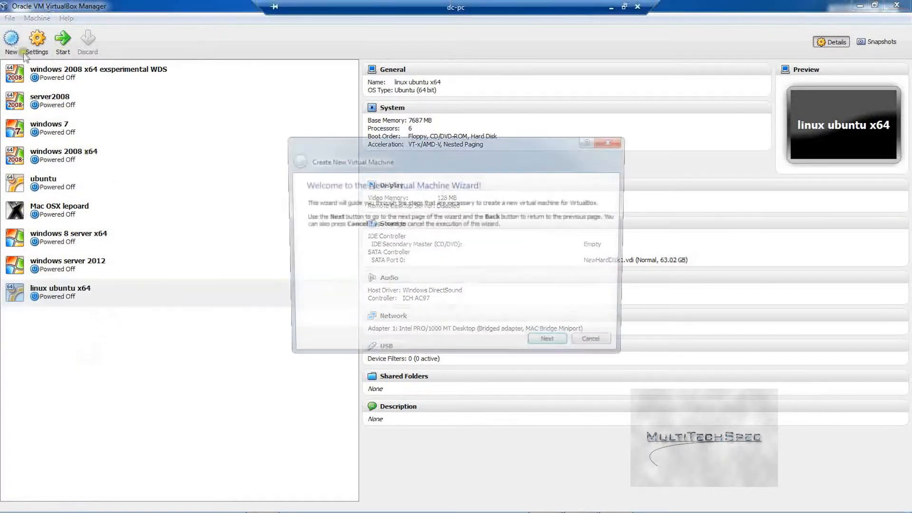
pyautogui.click(546, 349)
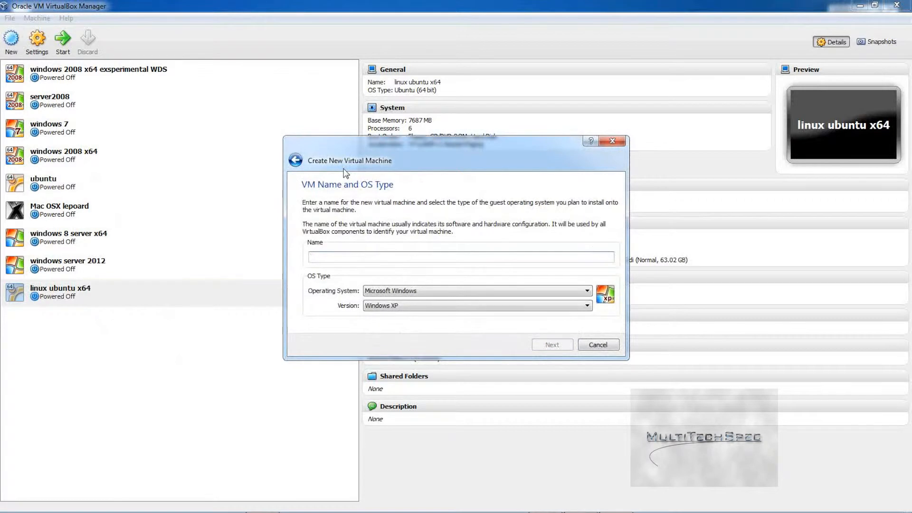
pyautogui.write('windows 7 x64')
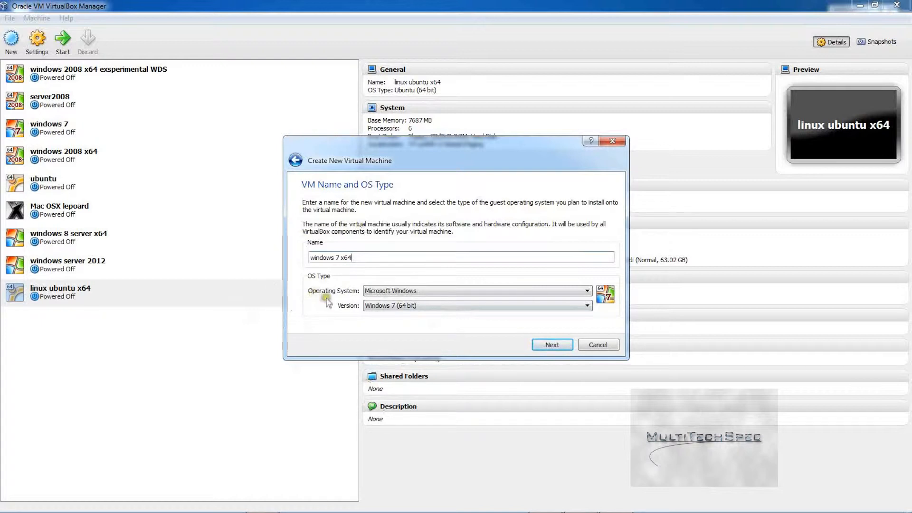
pyautogui.click(550, 345)
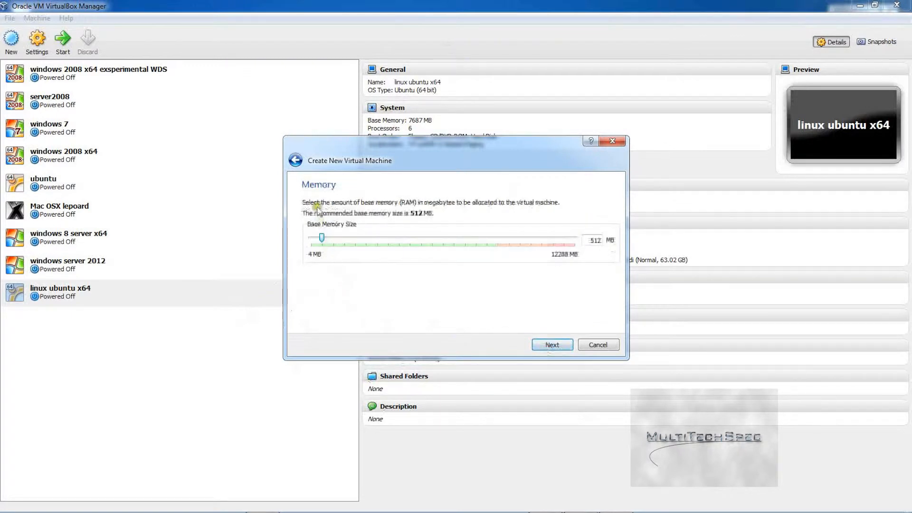
pyautogui.moveTo(322, 240); pyautogui.dragTo(485, 248)
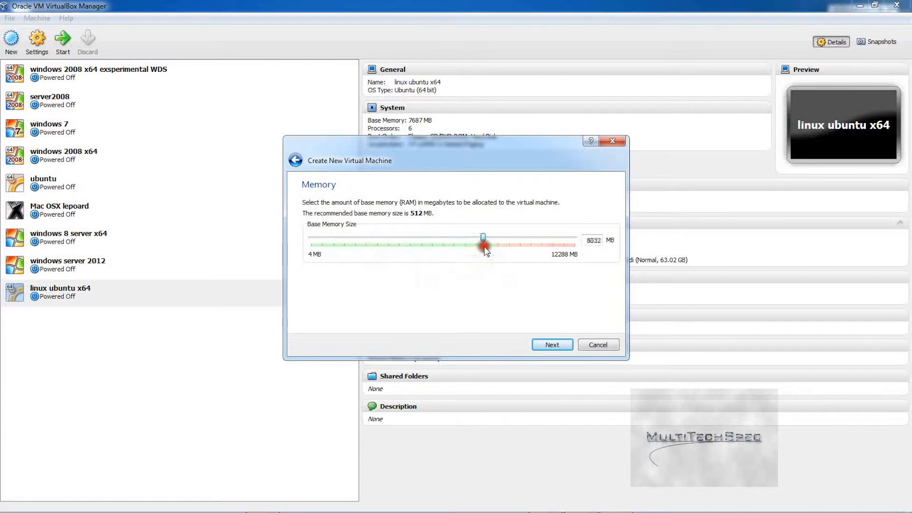
pyautogui.click(540, 342)
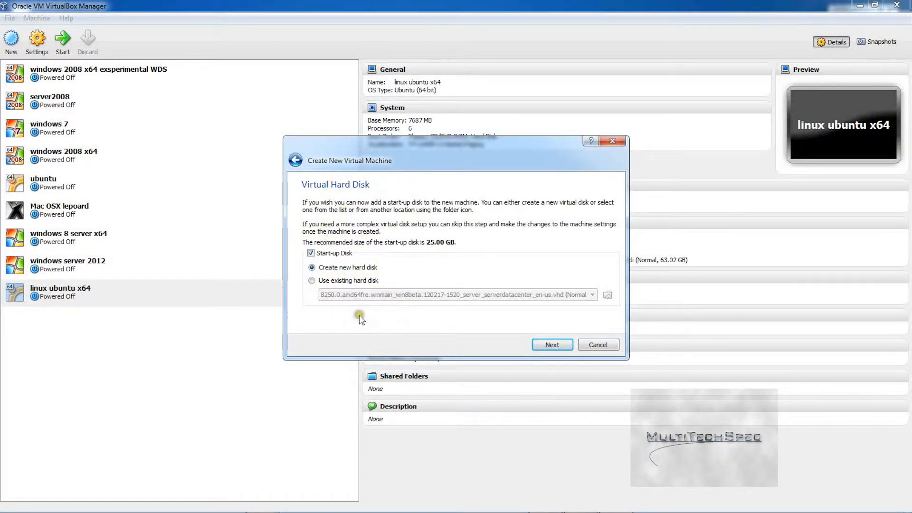
# - Choose a new start-up hard disk of type VDI (VirtualBox Disk Image) with dynamically allocated storage
pyautogui.click(551, 344)
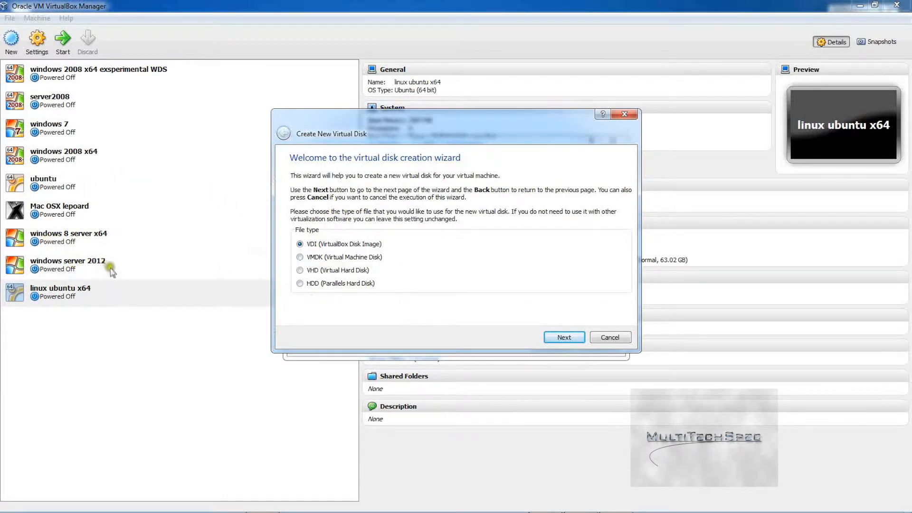
pyautogui.click(560, 338)
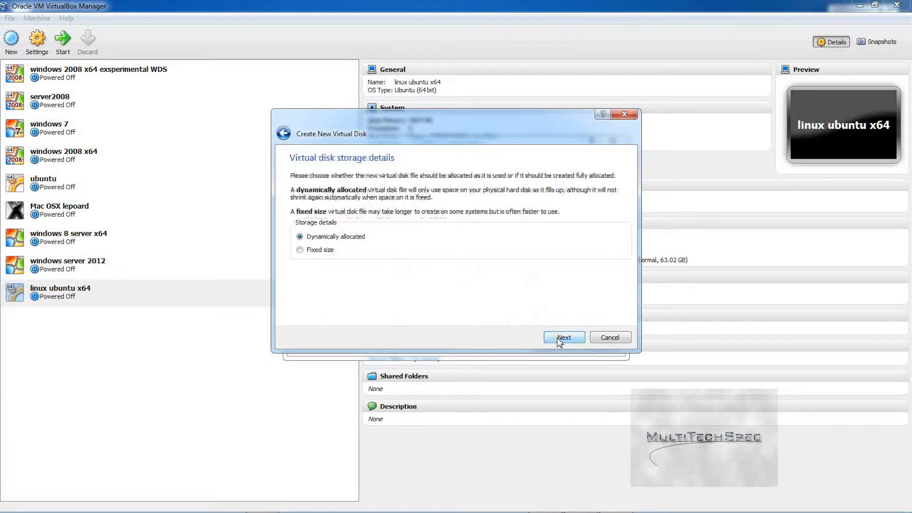
pyautogui.click(560, 338)
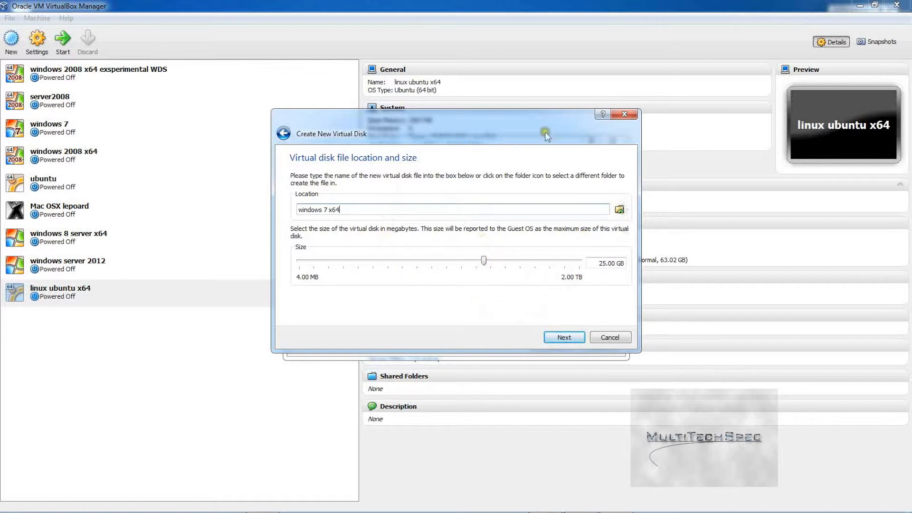
# - Browse for the new disk image's location and go to the folder list of Space Drive 3 (D:)
pyautogui.click(619, 210)
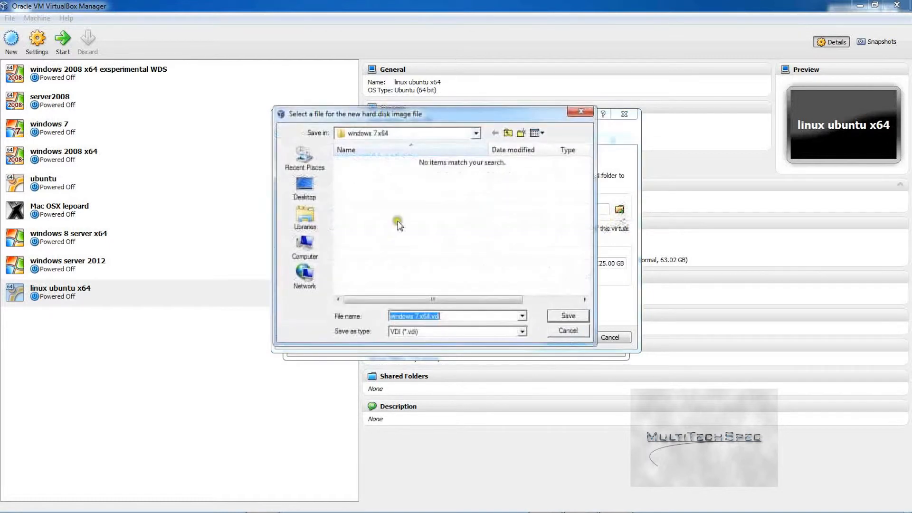
pyautogui.click(304, 185)
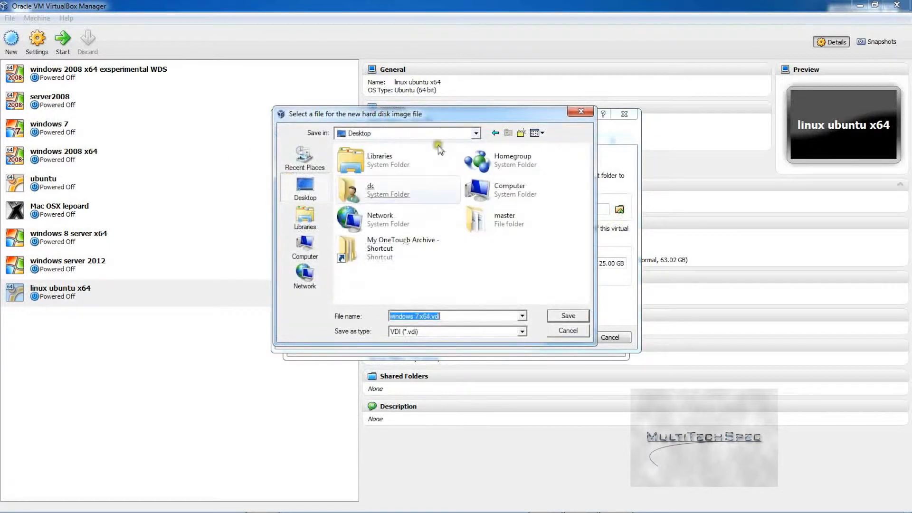
pyautogui.doubleClick(508, 184)
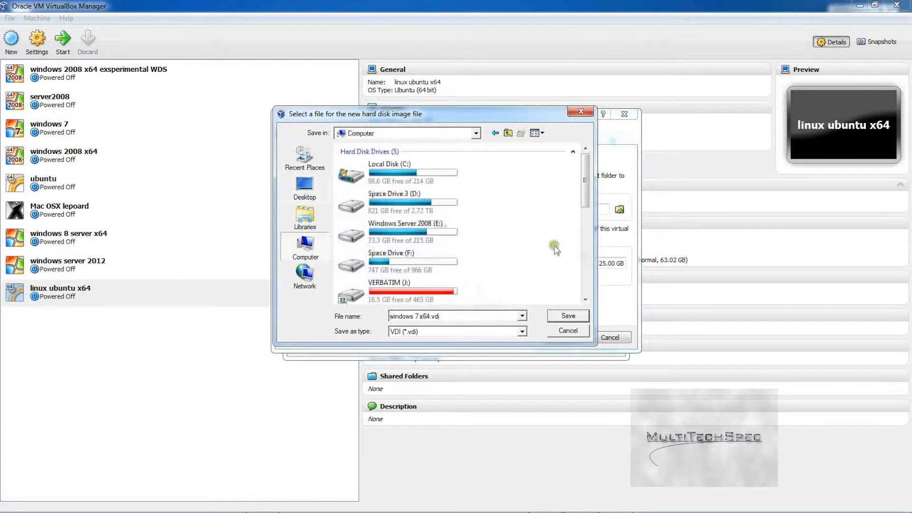
pyautogui.doubleClick(404, 195)
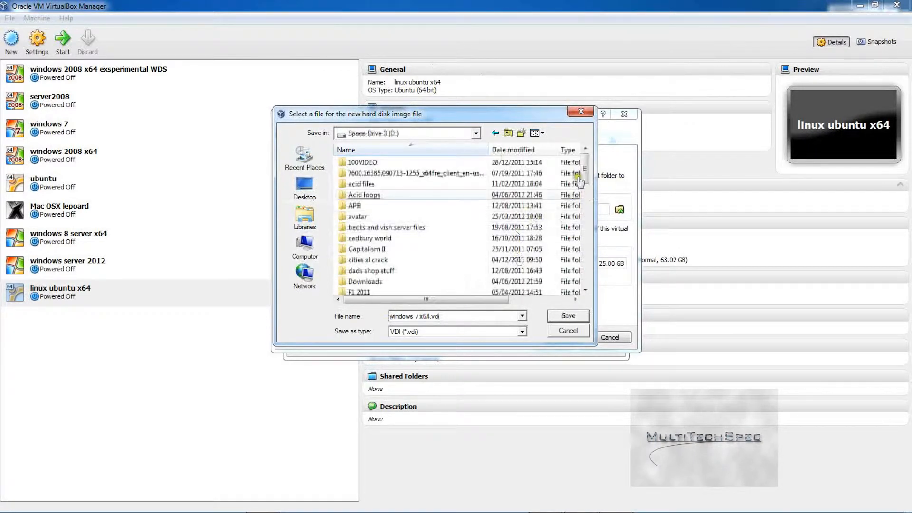
pyautogui.moveTo(584, 171); pyautogui.dragTo(573, 298)
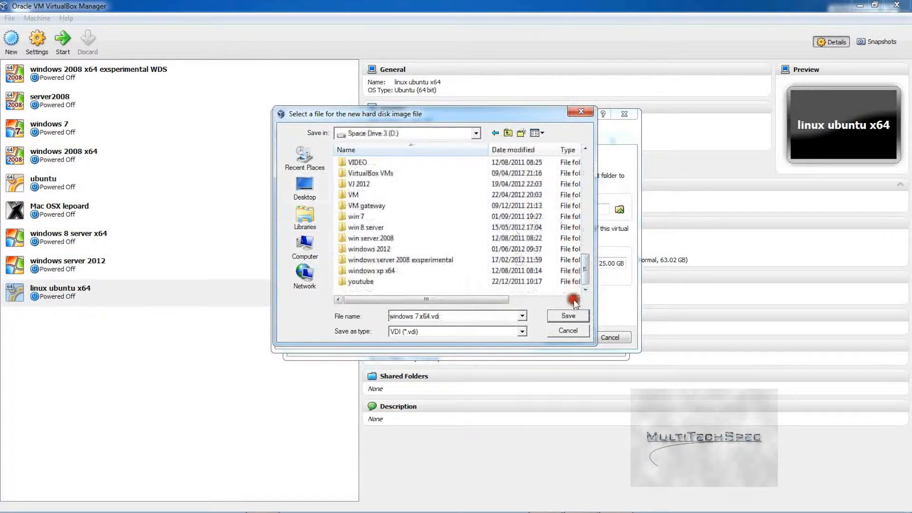
pyautogui.click(405, 271)
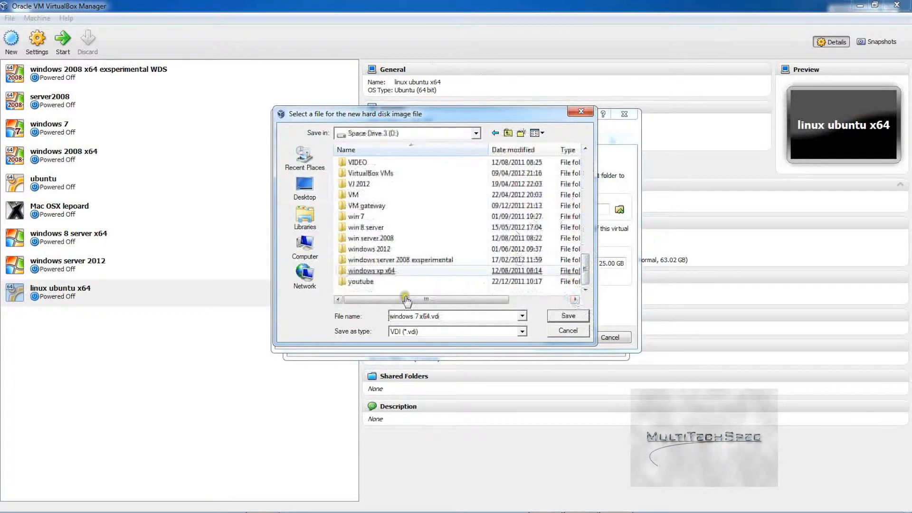
# - Create a new folder on Space Drive 3 (D:), try to name it "win 7", and decline merging it with the existing folder
pyautogui.rightClick(454, 288)
pyautogui.click(500, 408)
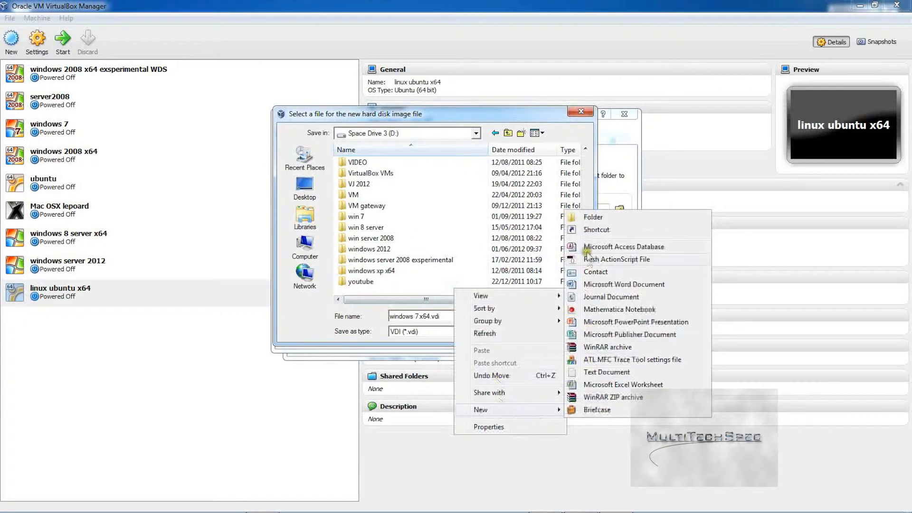
pyautogui.click(587, 217)
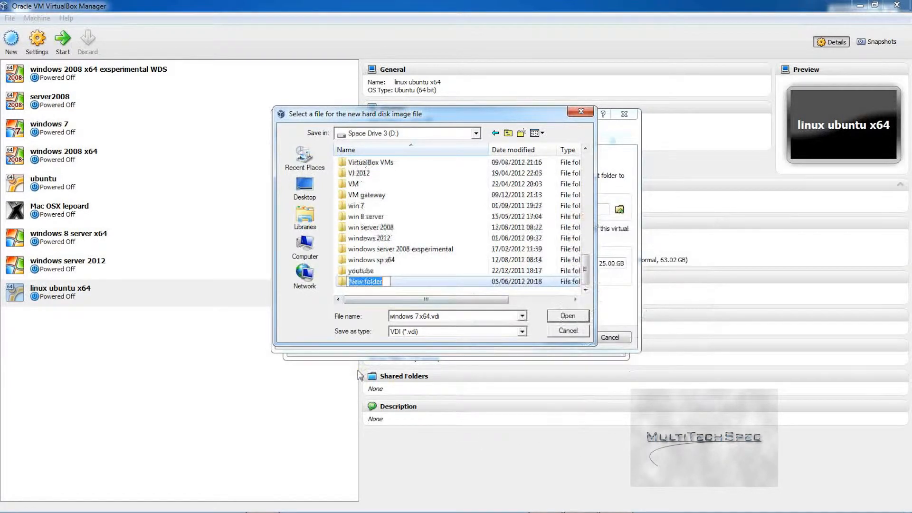
pyautogui.write('win ')
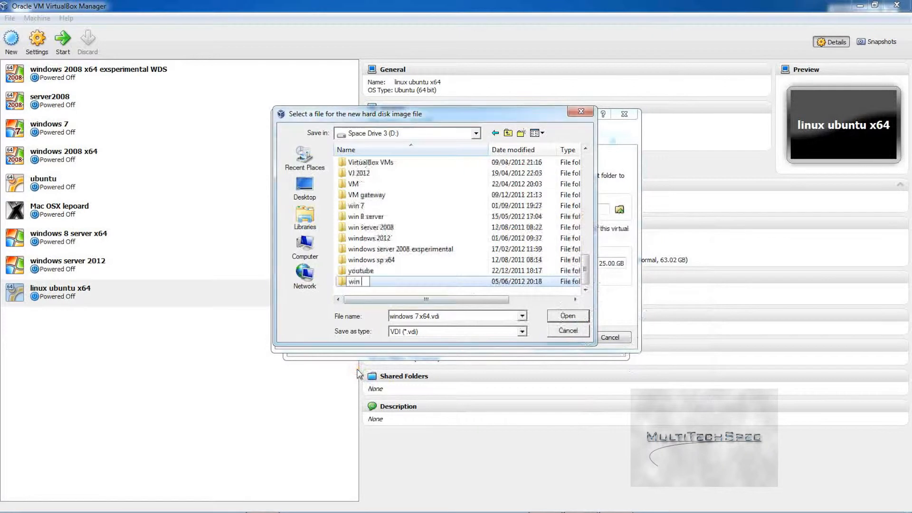
pyautogui.write('7')
pyautogui.press('Return')
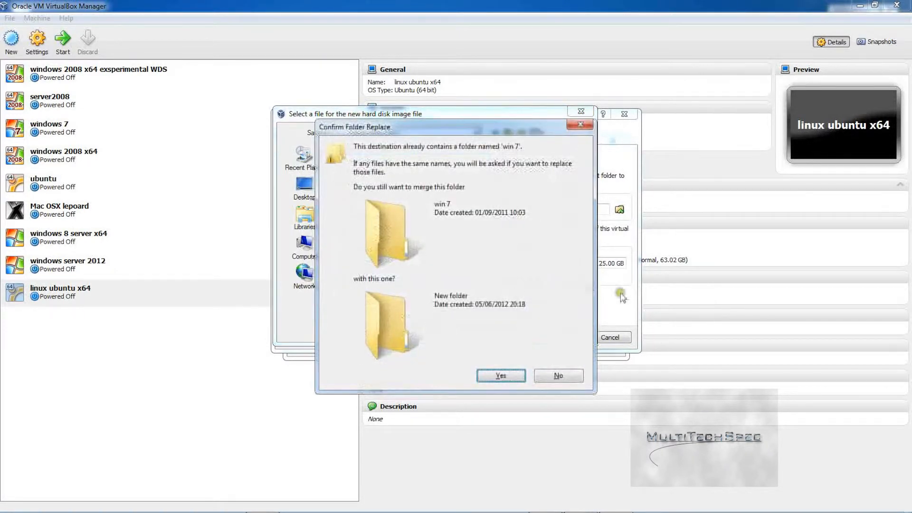
pyautogui.click(555, 375)
# - Rename the new folder to "win 7.1" and save the disk image "windows 7 x64.vdi" inside it
pyautogui.rightClick(352, 282)
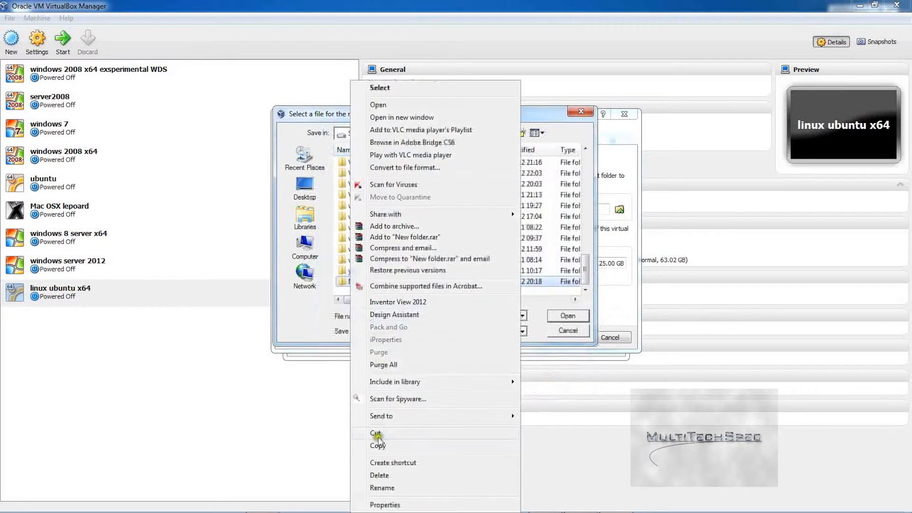
pyautogui.click(387, 488)
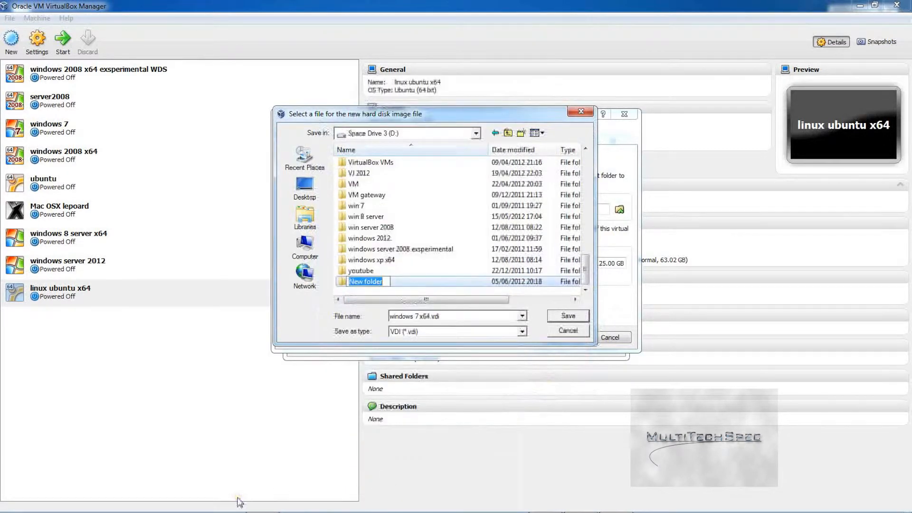
pyautogui.press('BackSpace')
pyautogui.write('win 7.1')
pyautogui.press('Return')
pyautogui.press('Return')
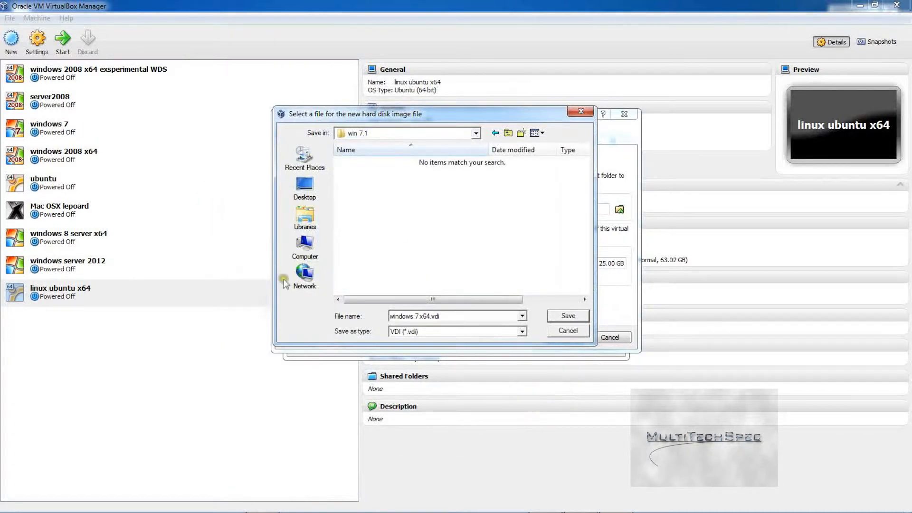
pyautogui.click(447, 316)
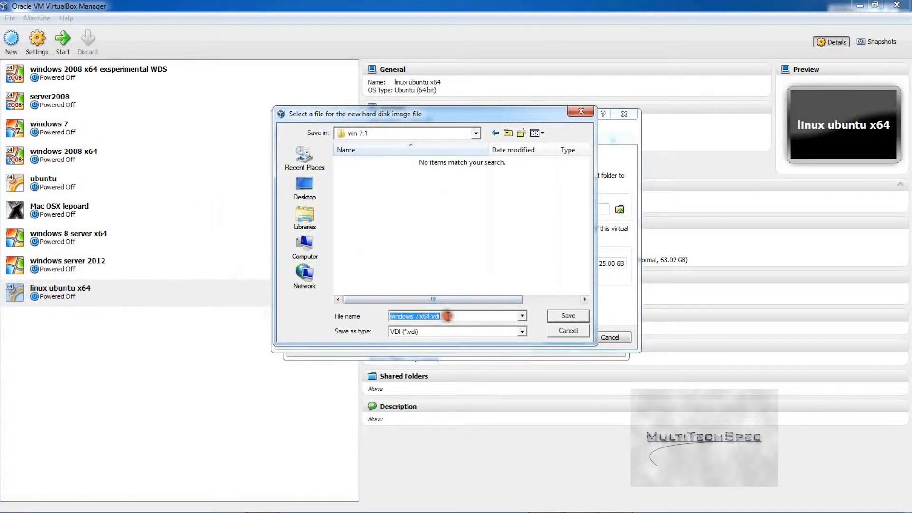
pyautogui.click(560, 313)
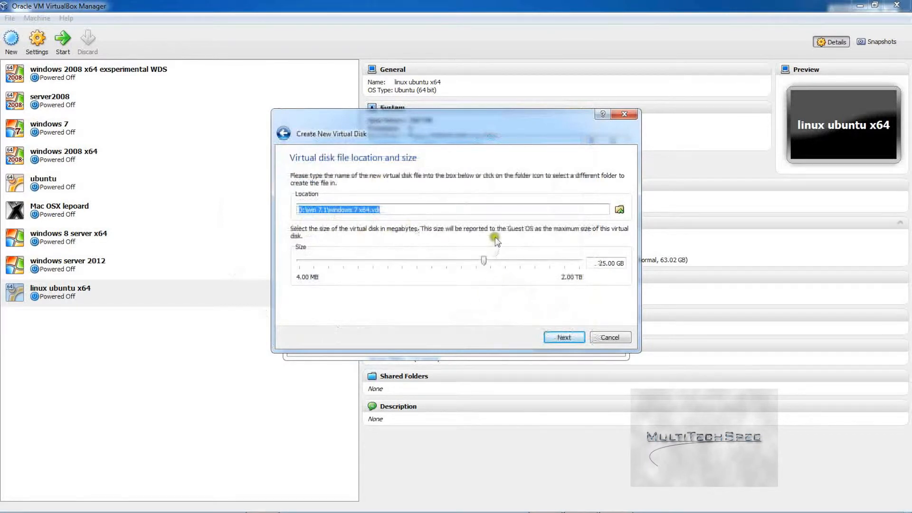
# - Set the maximum size of the new virtual disk to 25 GB
pyautogui.moveTo(484, 260); pyautogui.dragTo(283, 275)
pyautogui.moveTo(359, 278); pyautogui.dragTo(481, 261)
pyautogui.moveTo(589, 263); pyautogui.dragTo(651, 251)
pyautogui.write('25')
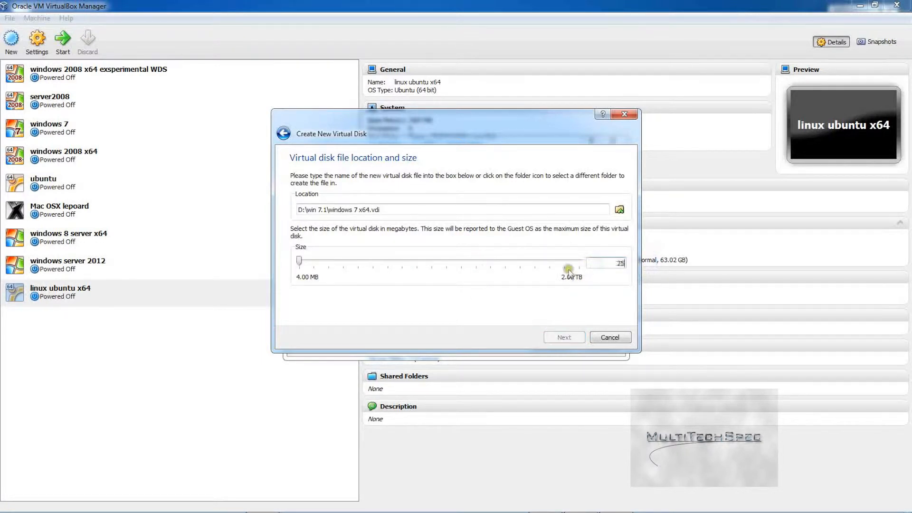
pyautogui.click(622, 264)
pyautogui.write('GB')
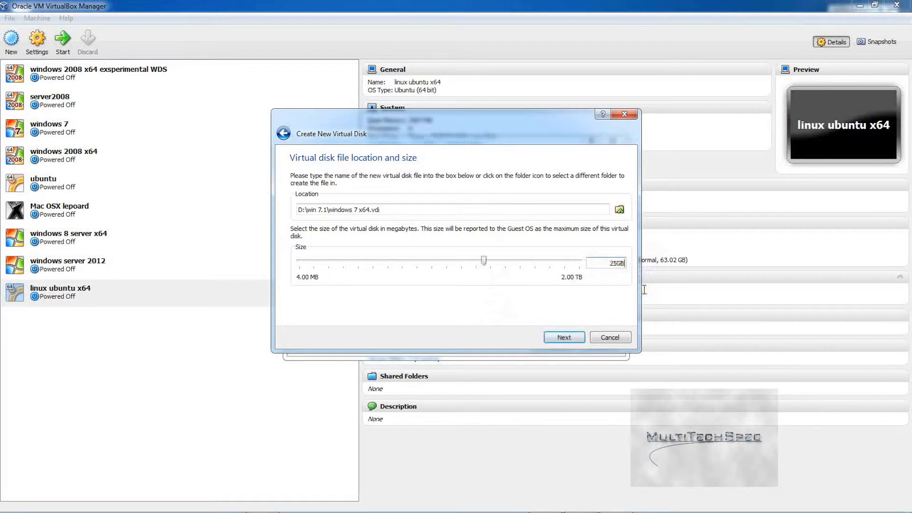
# - Accept the disk summary and create both the virtual disk and the windows 7 x64 virtual machine
pyautogui.click(574, 336)
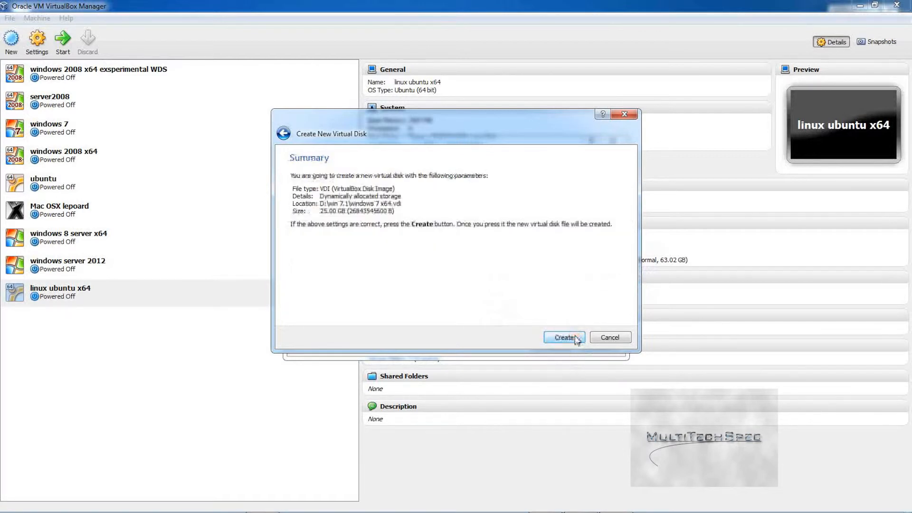
pyautogui.click(575, 336)
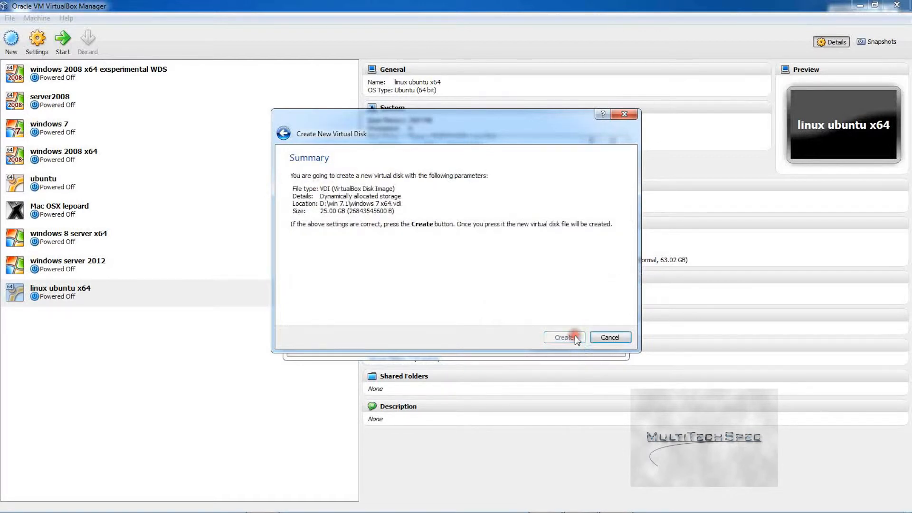
pyautogui.click(546, 345)
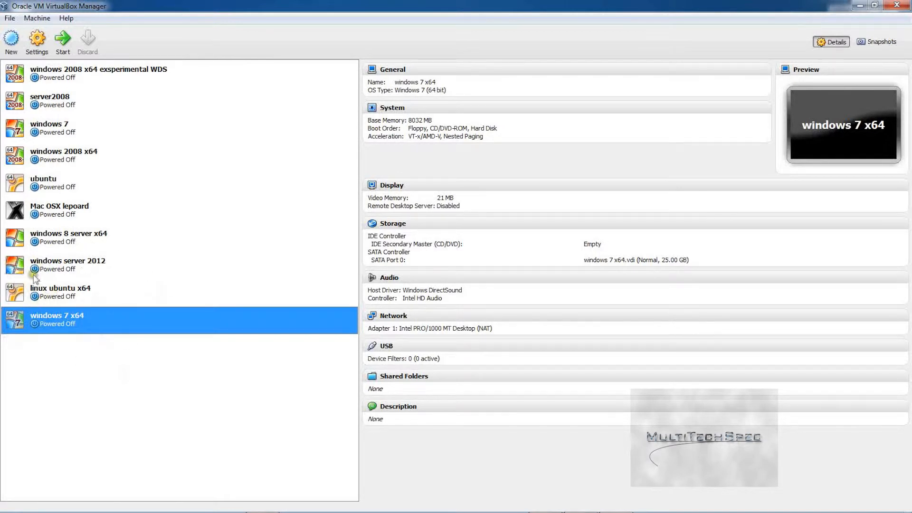
# - Open the settings of the windows 7 x64 machine and review its basic, advanced and description options under General
pyautogui.click(33, 43)
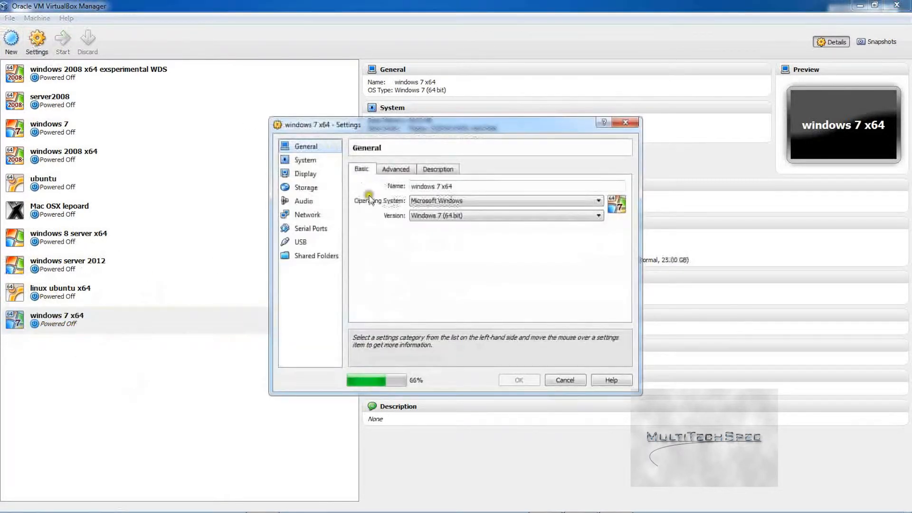
pyautogui.click(383, 172)
pyautogui.click(429, 170)
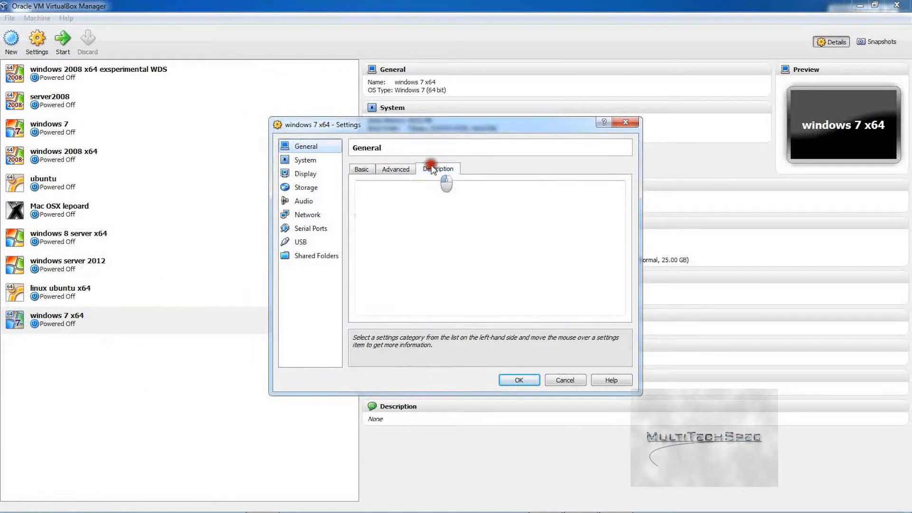
pyautogui.click(402, 170)
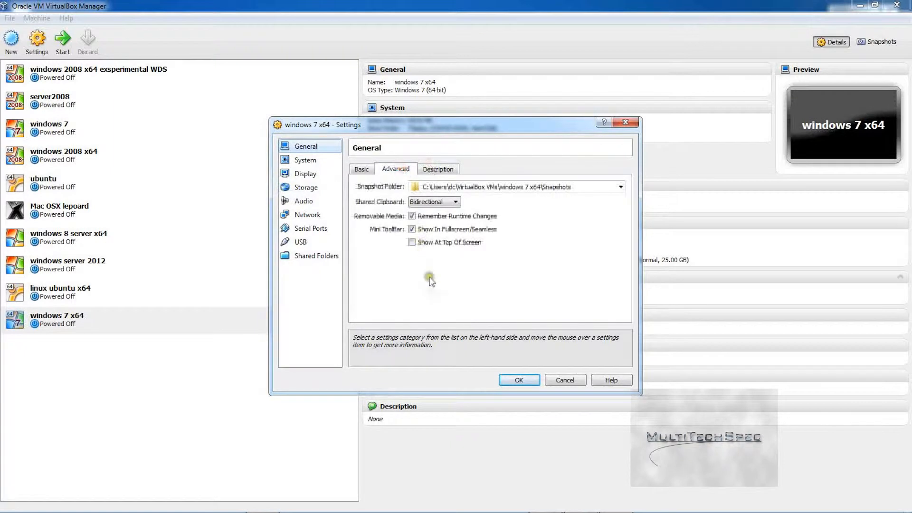
pyautogui.click(446, 172)
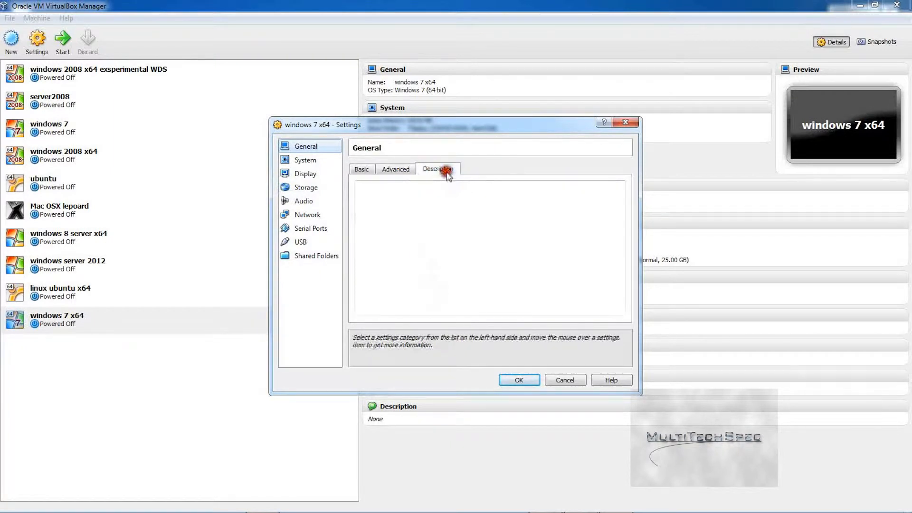
pyautogui.click(360, 170)
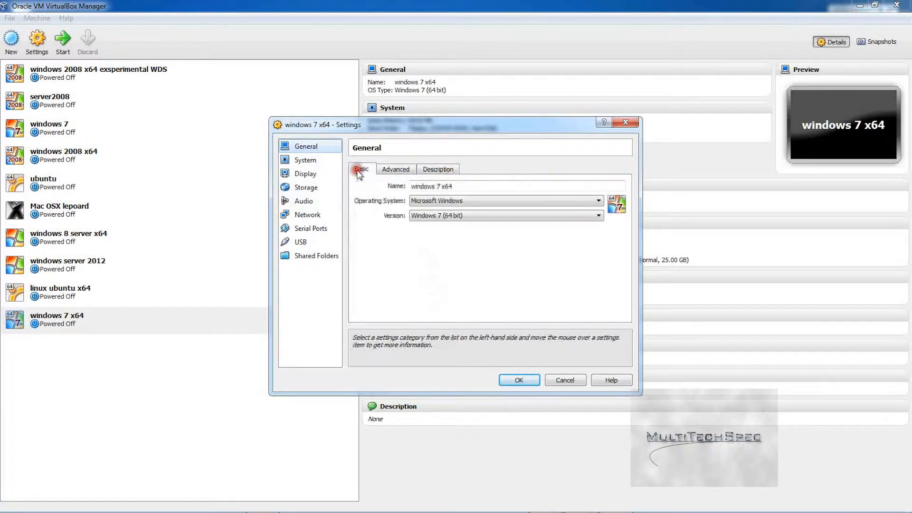
# - Check the machine's chipset and boot order in the System settings, and set its number of processors to 7
pyautogui.click(288, 162)
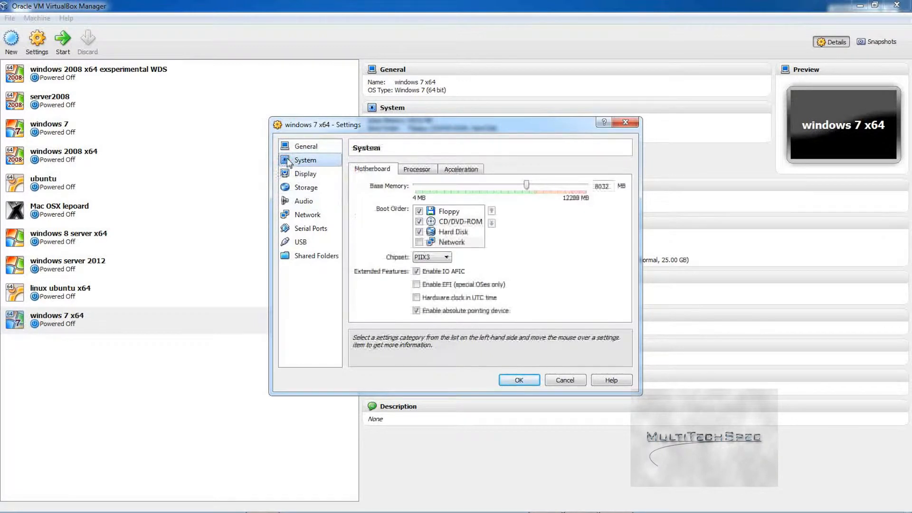
pyautogui.moveTo(431, 259)
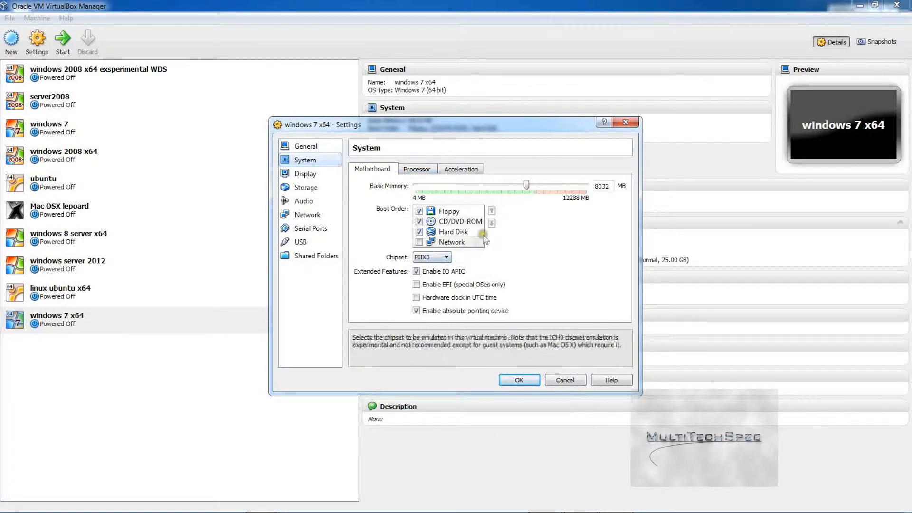
pyautogui.click(458, 242)
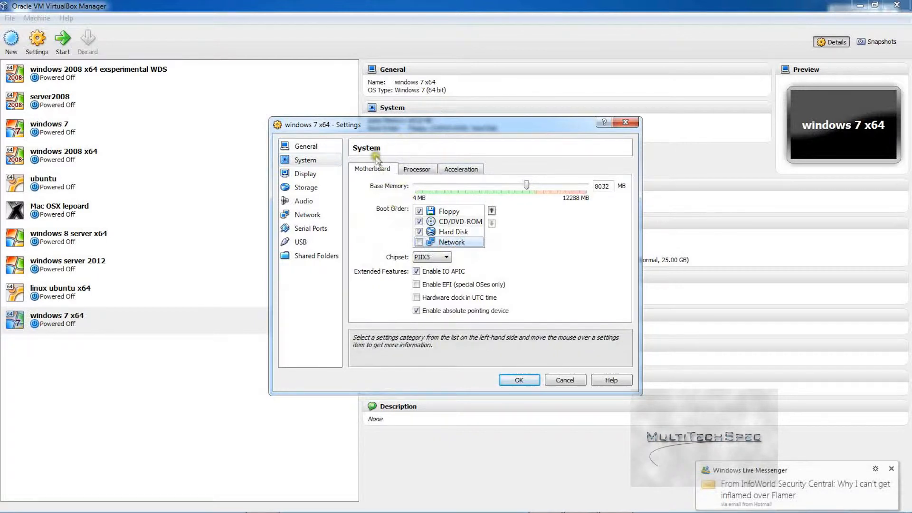
pyautogui.click(414, 169)
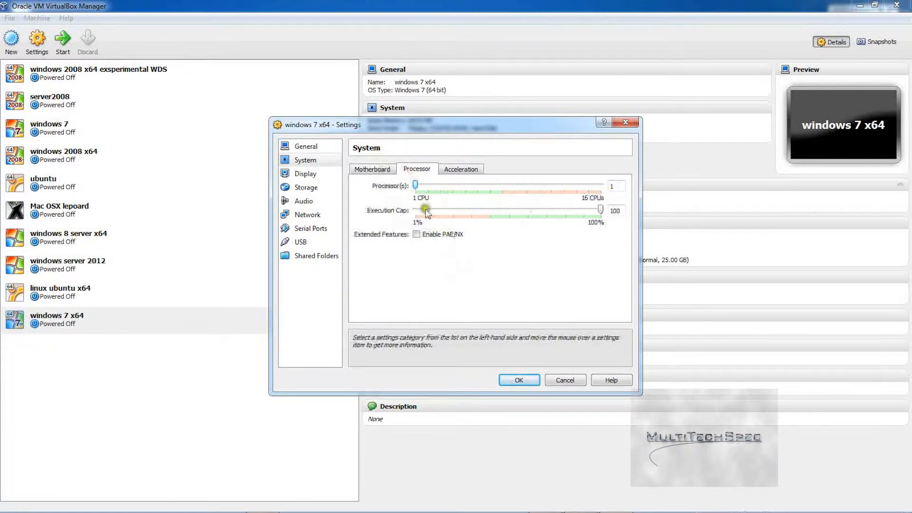
pyautogui.moveTo(418, 187)
pyautogui.mouseDown()
pyautogui.moveTo(492, 190)
pyautogui.moveTo(491, 204)
pyautogui.mouseUp()
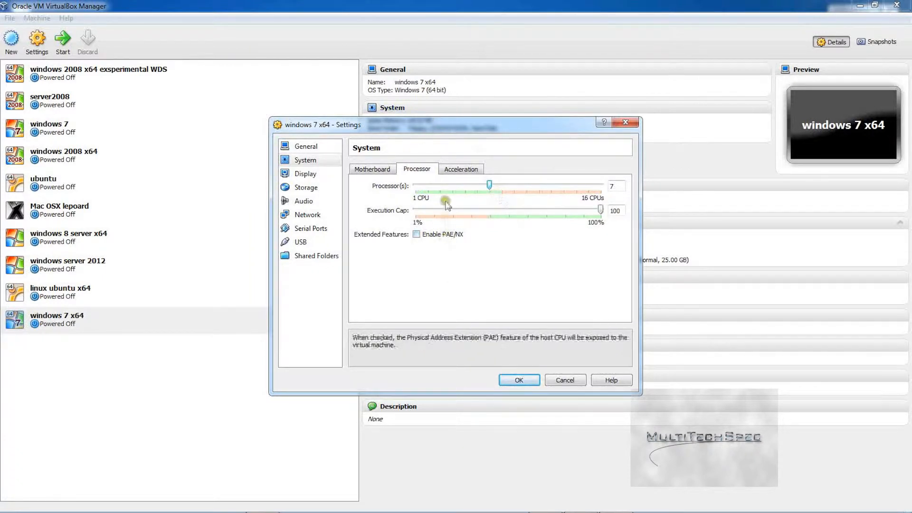
# - Review the machine's acceleration and motherboard options, and enable PAE/NX for the processor
pyautogui.click(457, 168)
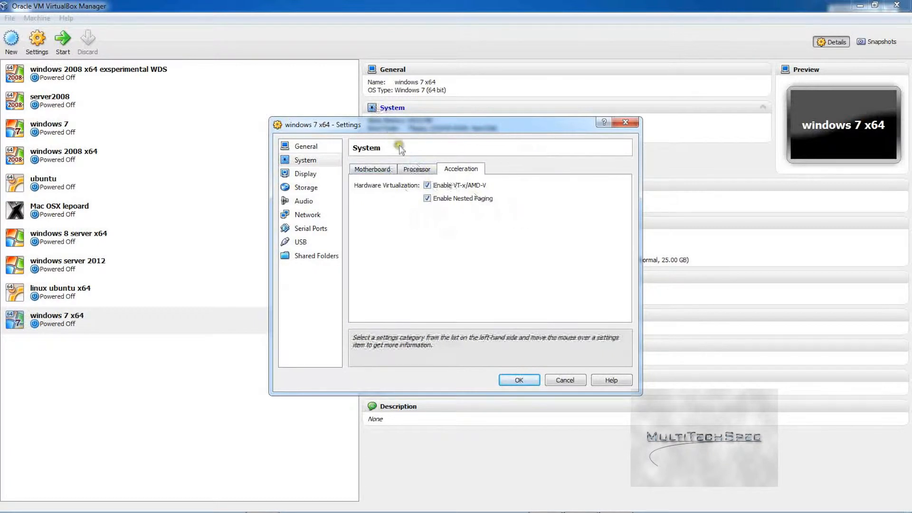
pyautogui.click(415, 169)
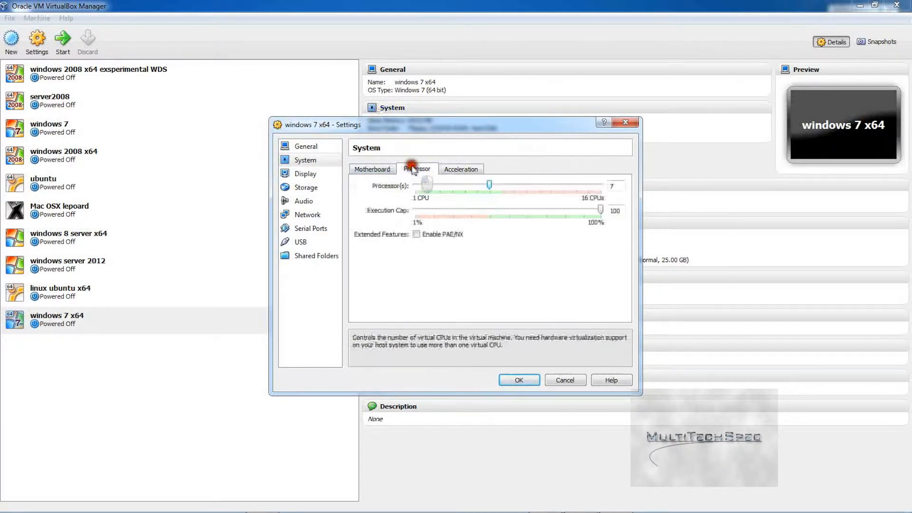
pyautogui.click(360, 168)
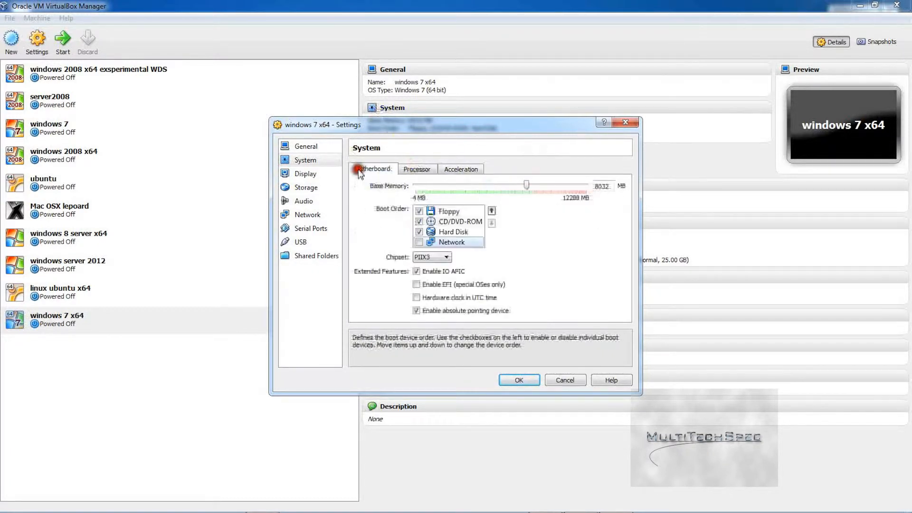
pyautogui.click(422, 271)
pyautogui.click(416, 168)
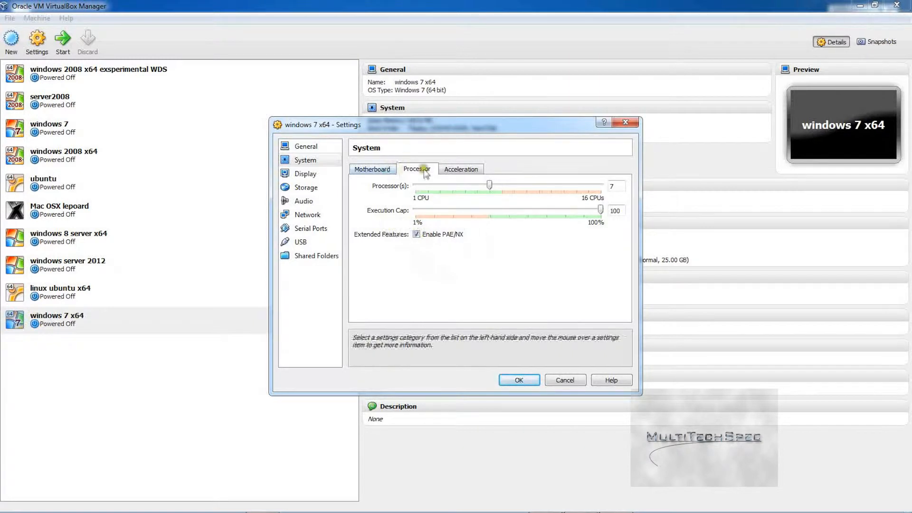
pyautogui.click(462, 170)
# - Enable 3D acceleration in the Display settings and set the video memory to 256 MB
pyautogui.click(304, 173)
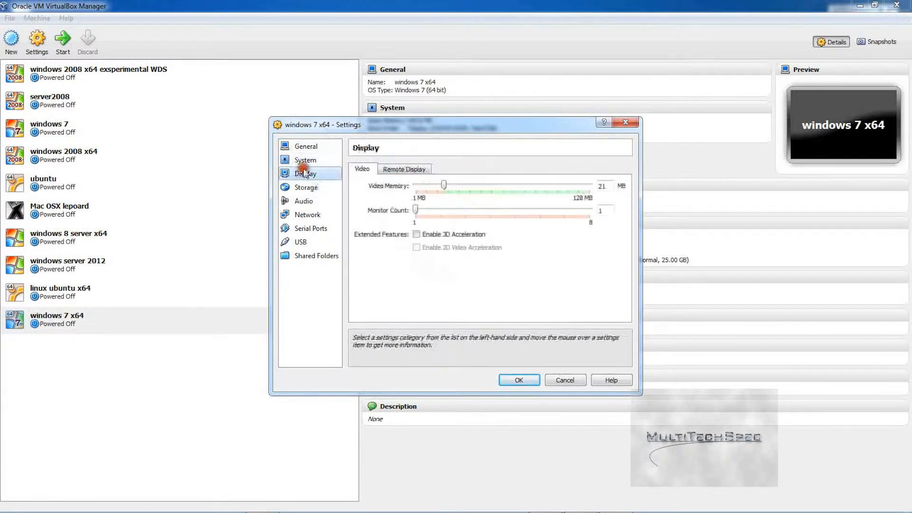
pyautogui.moveTo(444, 185); pyautogui.dragTo(650, 184)
pyautogui.click(417, 234)
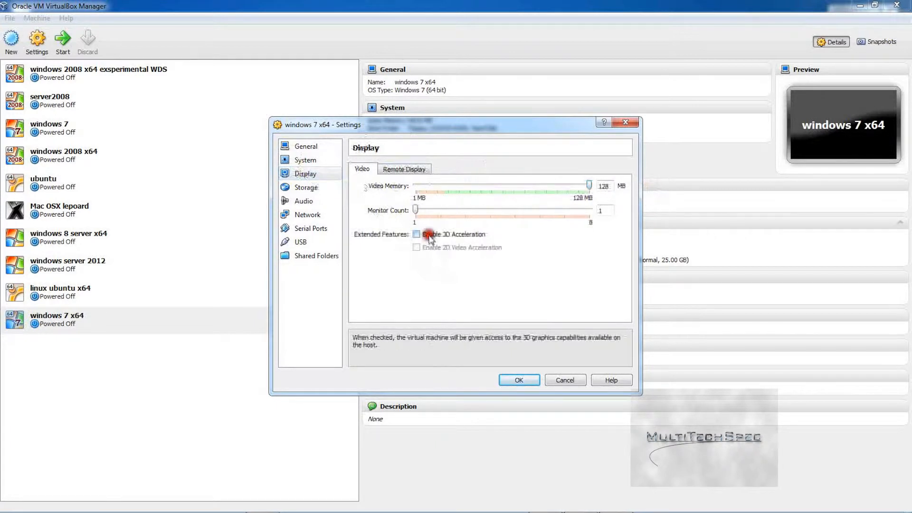
pyautogui.moveTo(502, 185); pyautogui.dragTo(598, 168)
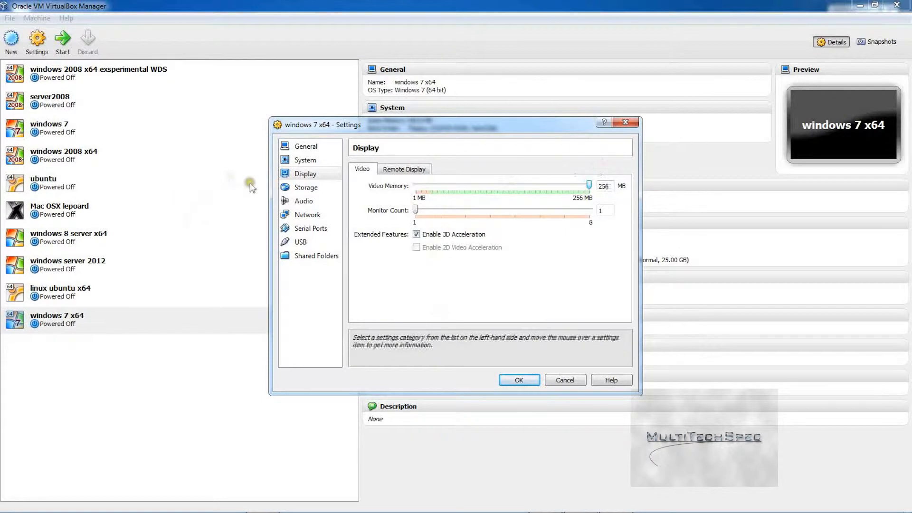
# - Examine the Storage settings: the empty CD/DVD drive, the controller types that can be added and the disc sources offered
pyautogui.click(289, 189)
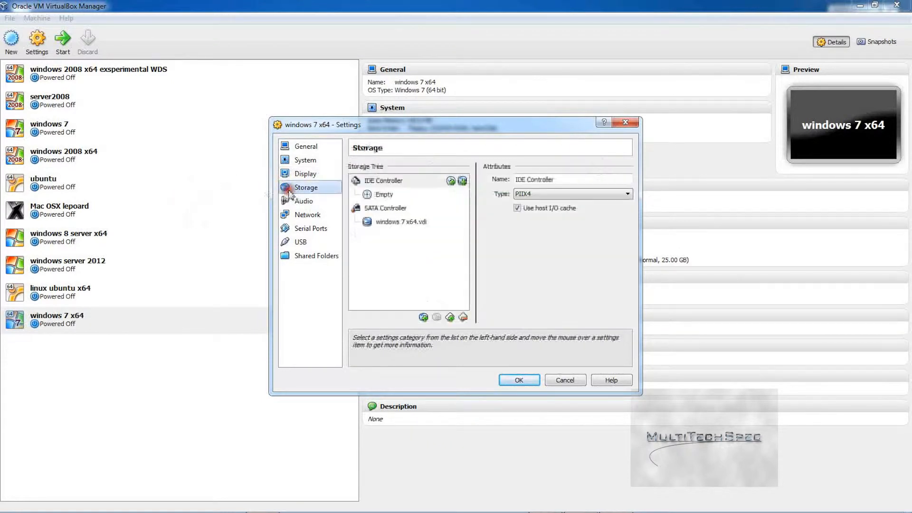
pyautogui.click(384, 194)
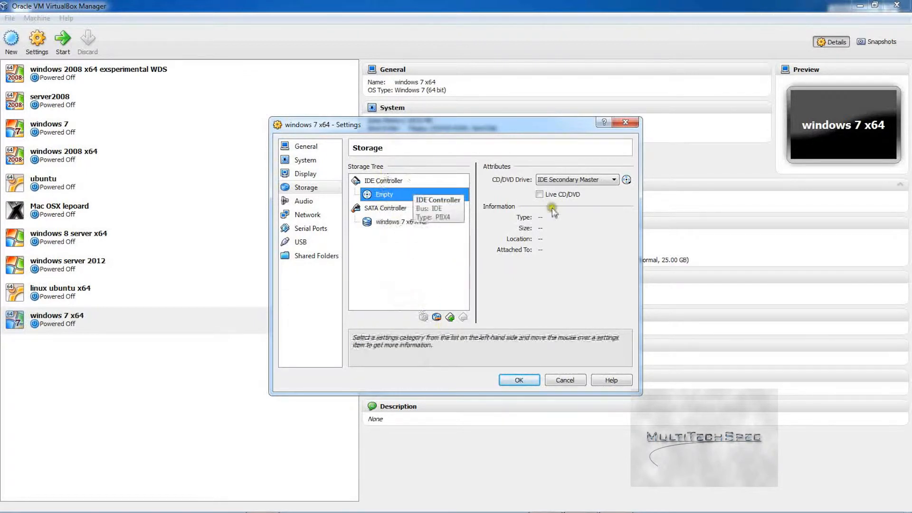
pyautogui.click(449, 317)
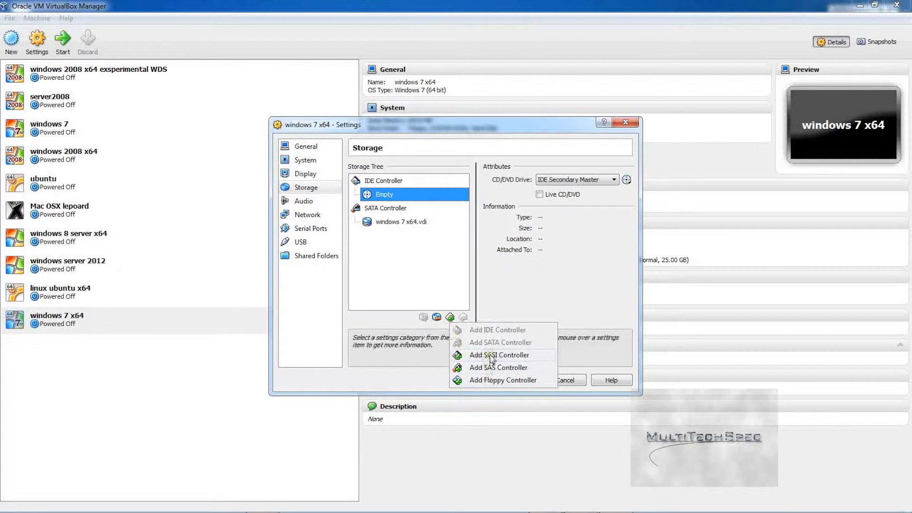
pyautogui.click(532, 275)
pyautogui.click(626, 180)
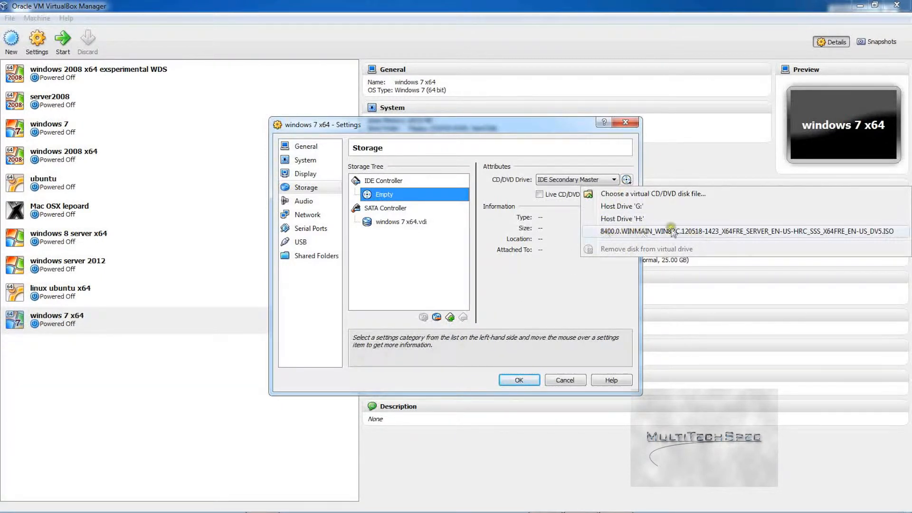
pyautogui.click(540, 248)
pyautogui.click(387, 195)
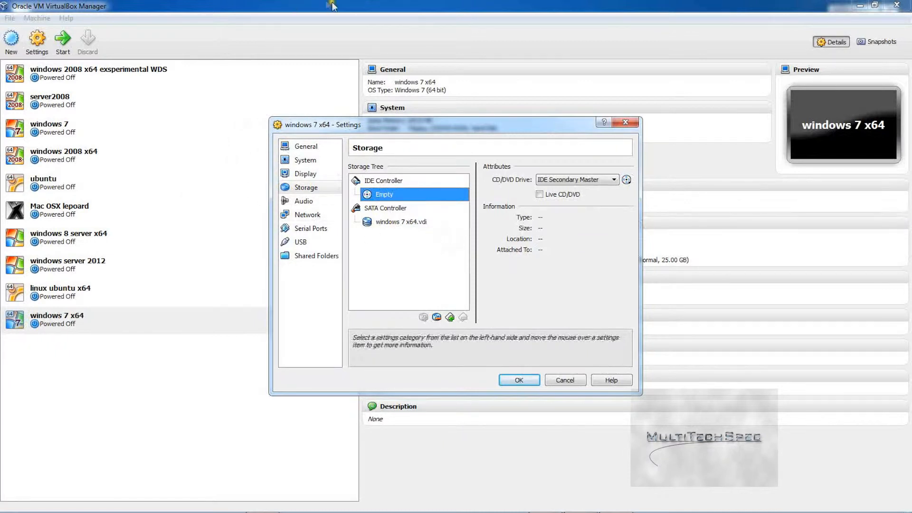
# - Review the available audio controllers and host audio drivers in the Audio settings
pyautogui.click(298, 200)
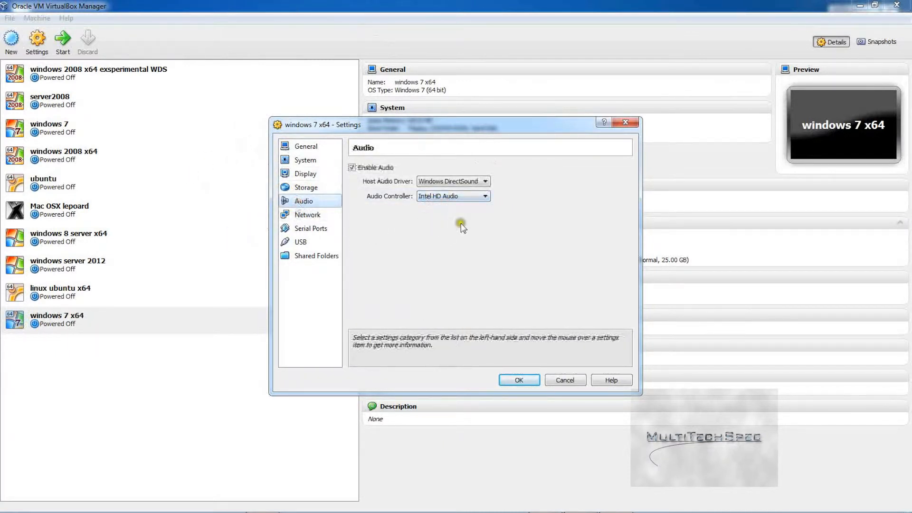
pyautogui.click(473, 196)
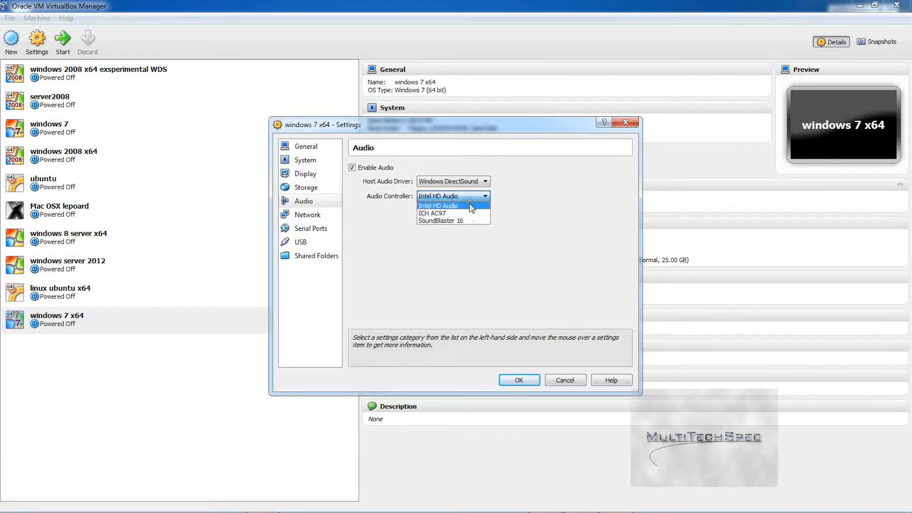
pyautogui.click(387, 221)
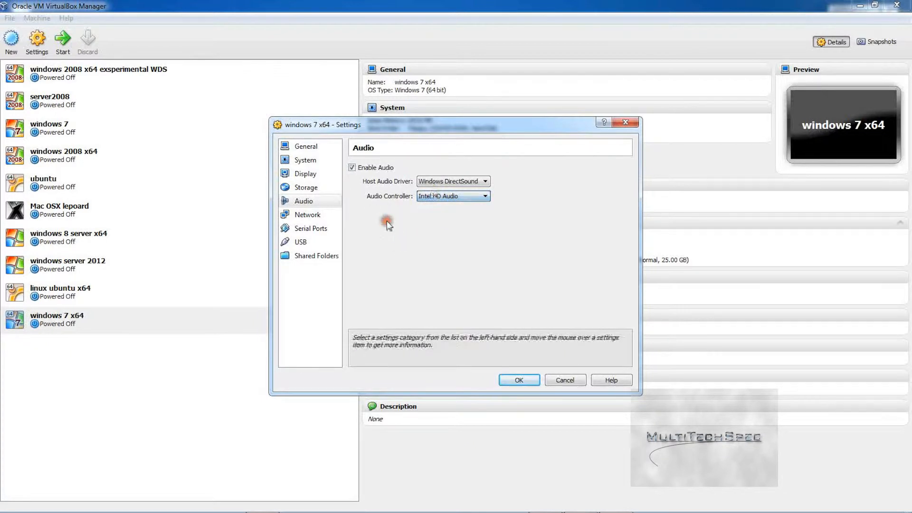
pyautogui.click(437, 181)
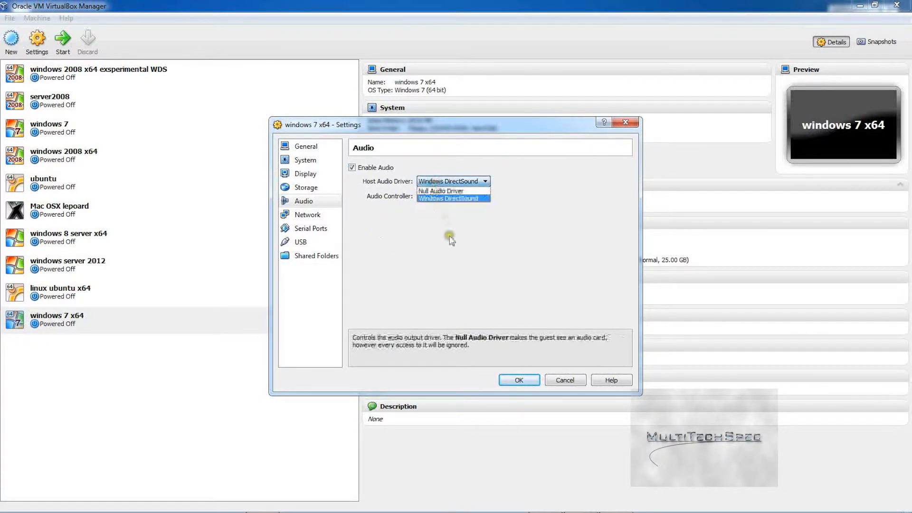
pyautogui.click(451, 264)
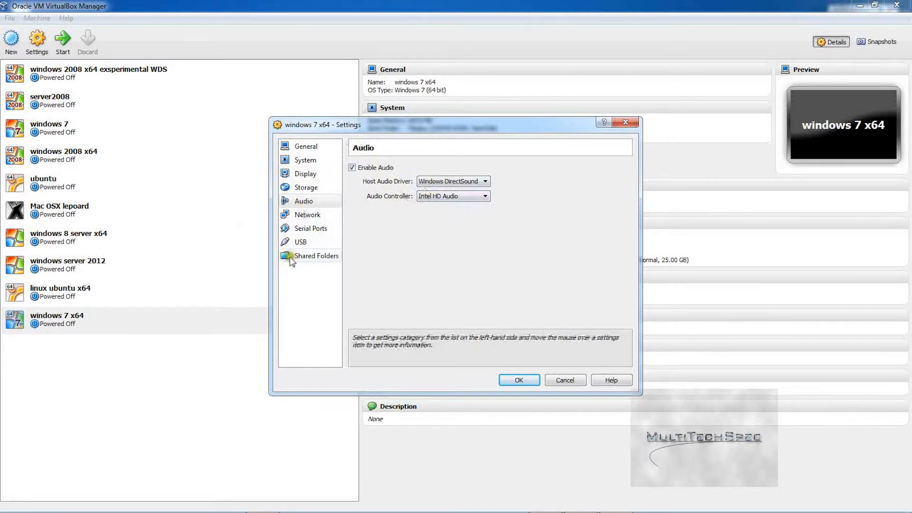
# - Attach network Adapter 1 of the machine to a Bridged Adapter
pyautogui.click(304, 216)
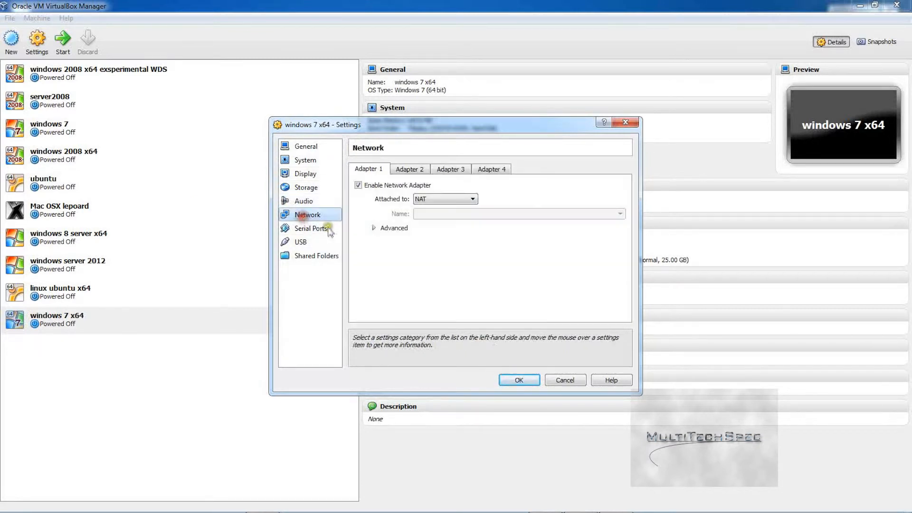
pyautogui.click(449, 199)
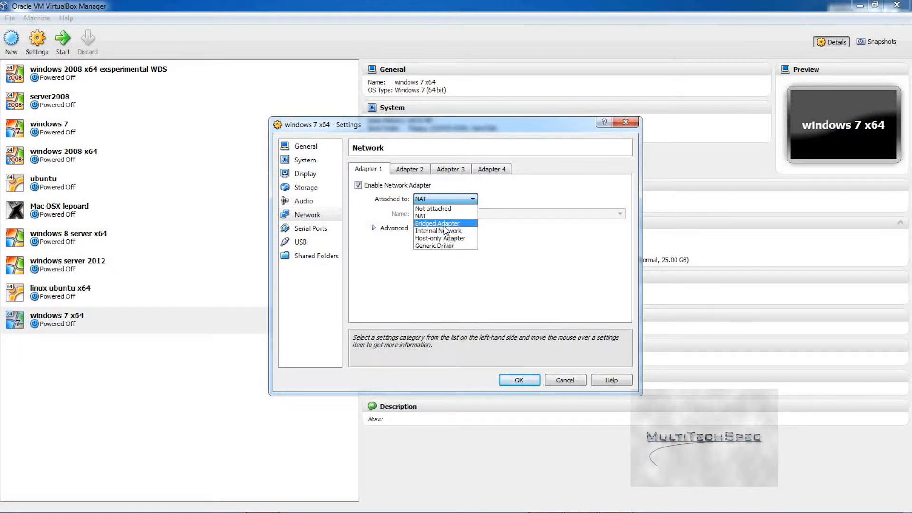
pyautogui.click(443, 226)
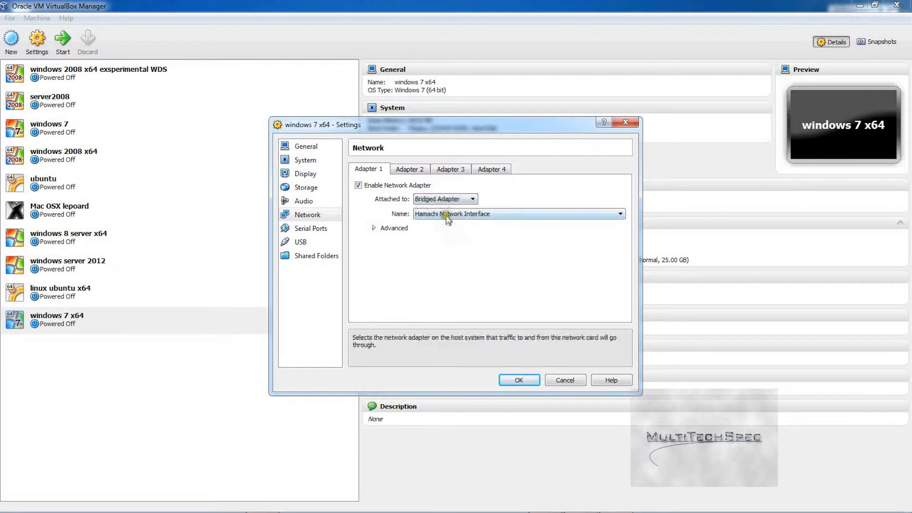
# - Choose MAC Bridge Miniport as the host interface for the bridged Adapter 1
pyautogui.click(445, 215)
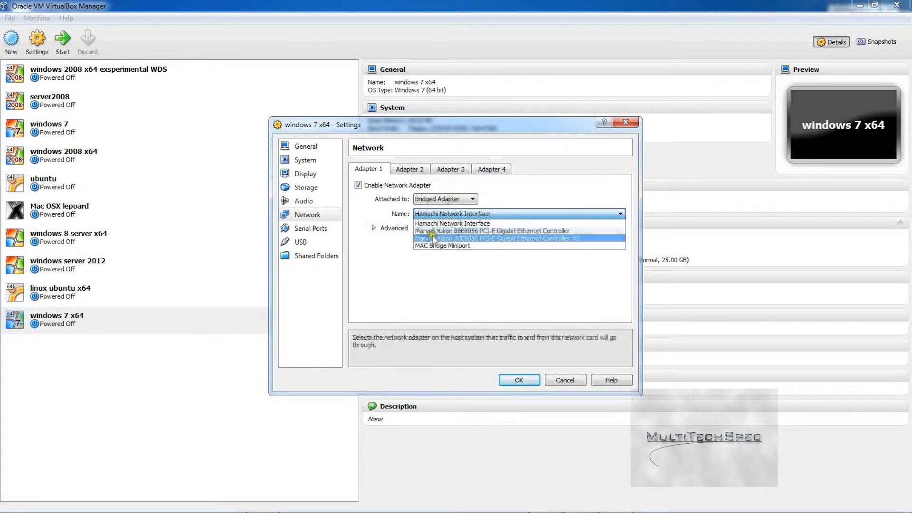
pyautogui.click(542, 291)
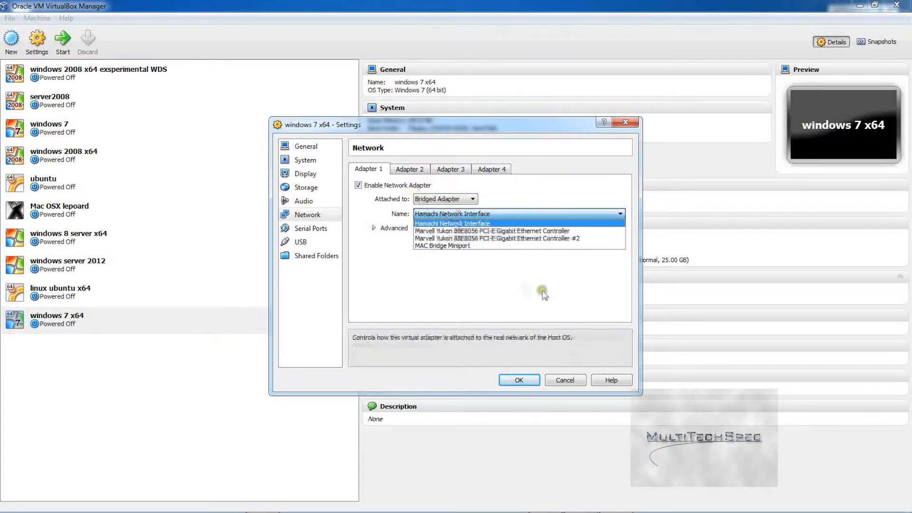
pyautogui.click(450, 245)
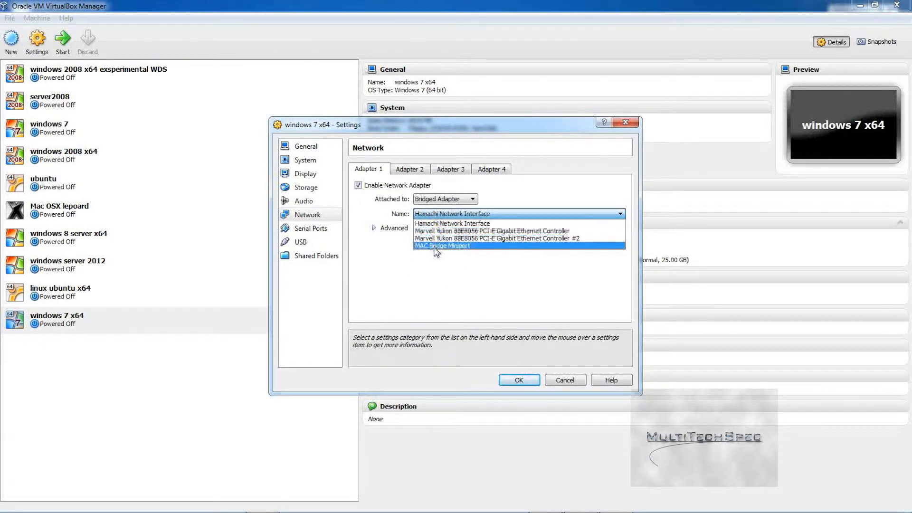
pyautogui.click(435, 223)
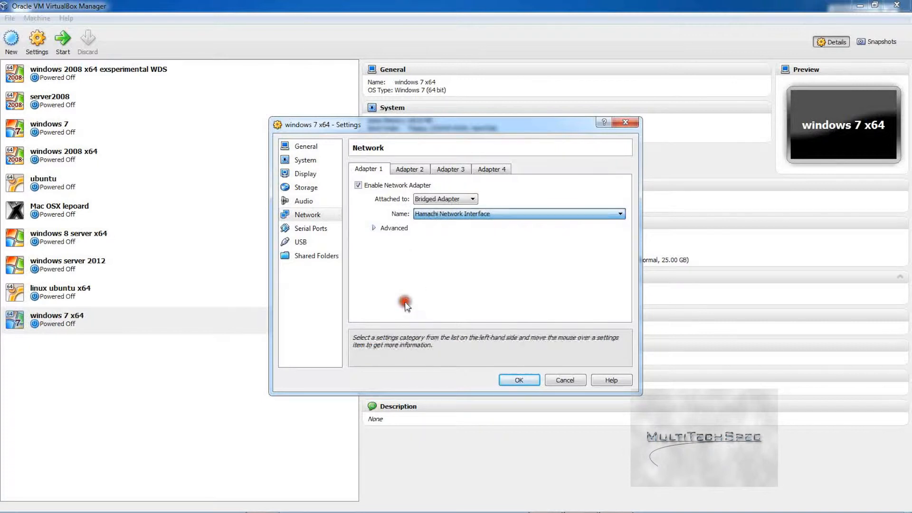
pyautogui.click(443, 214)
pyautogui.click(441, 243)
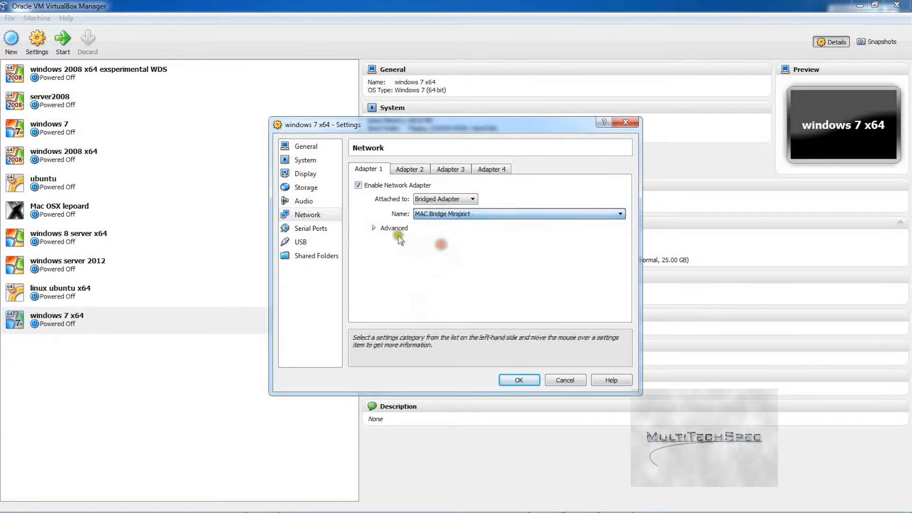
# - Expand the advanced options of Adapter 1 and set its Promiscuous Mode to Allow All
pyautogui.click(392, 228)
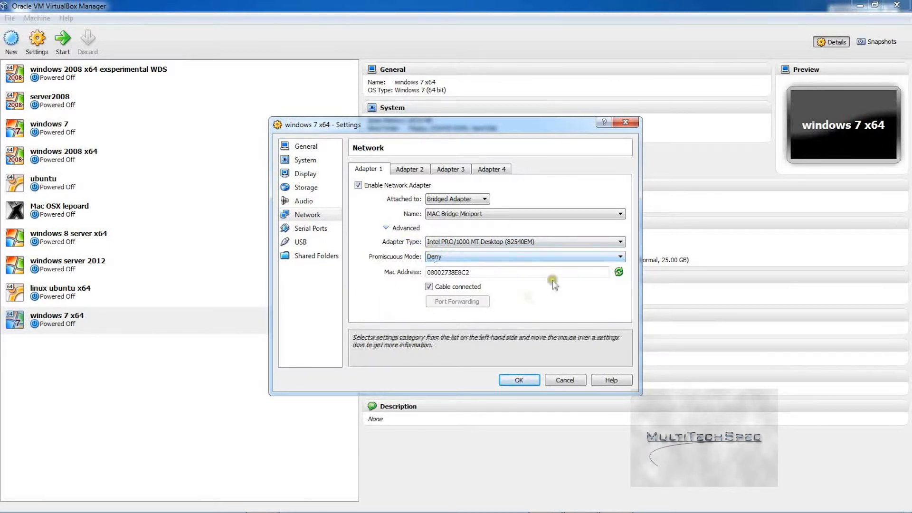
pyautogui.click(557, 259)
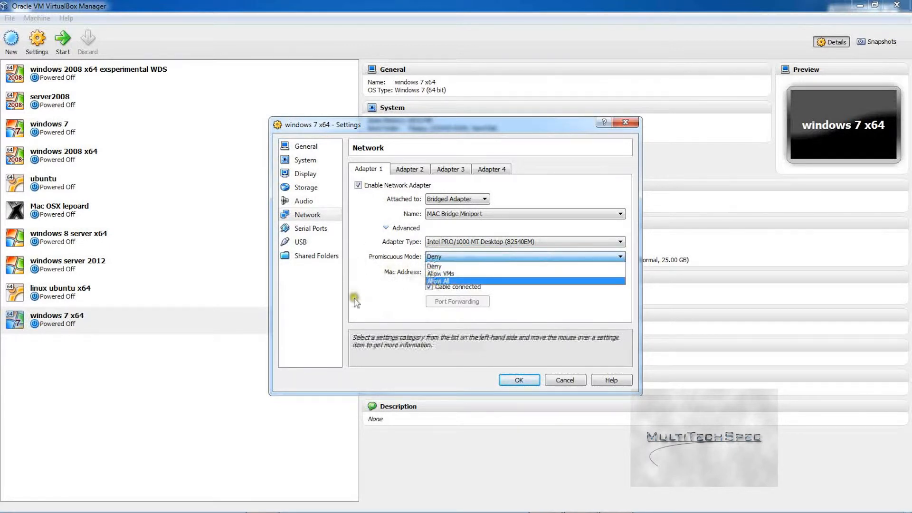
pyautogui.click(348, 275)
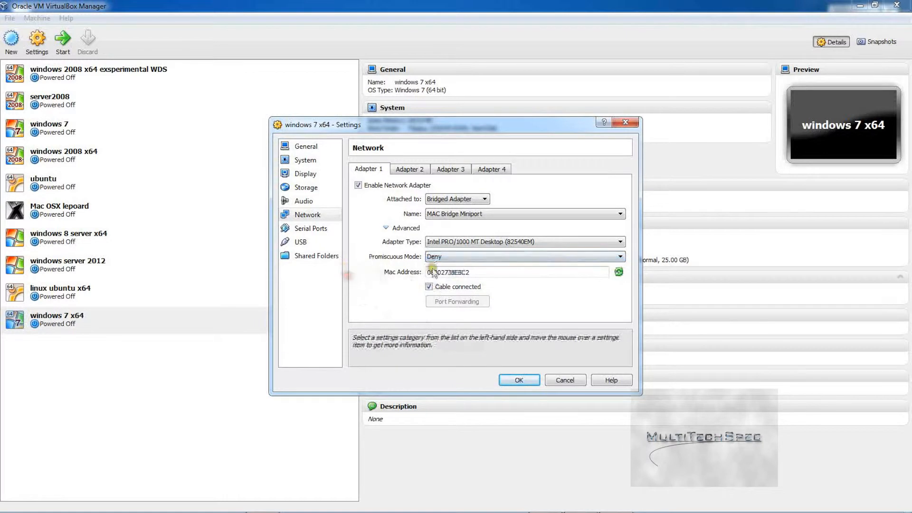
pyautogui.click(460, 256)
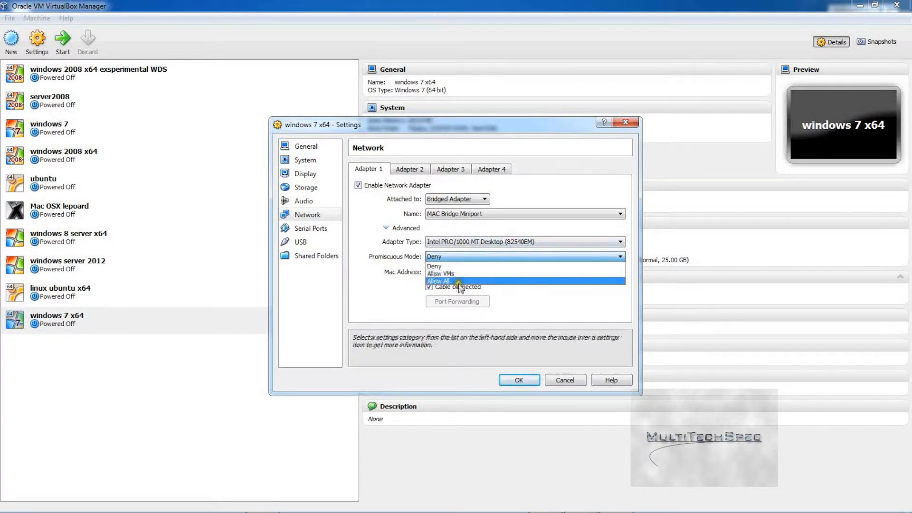
pyautogui.click(460, 281)
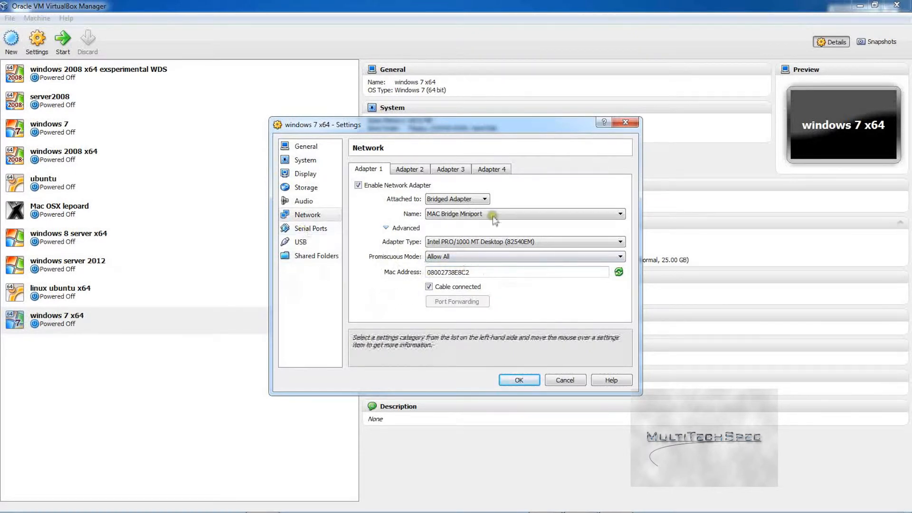
# - Open the Serial Ports settings, dismiss the Skype notifications and quit Skype
pyautogui.click(312, 229)
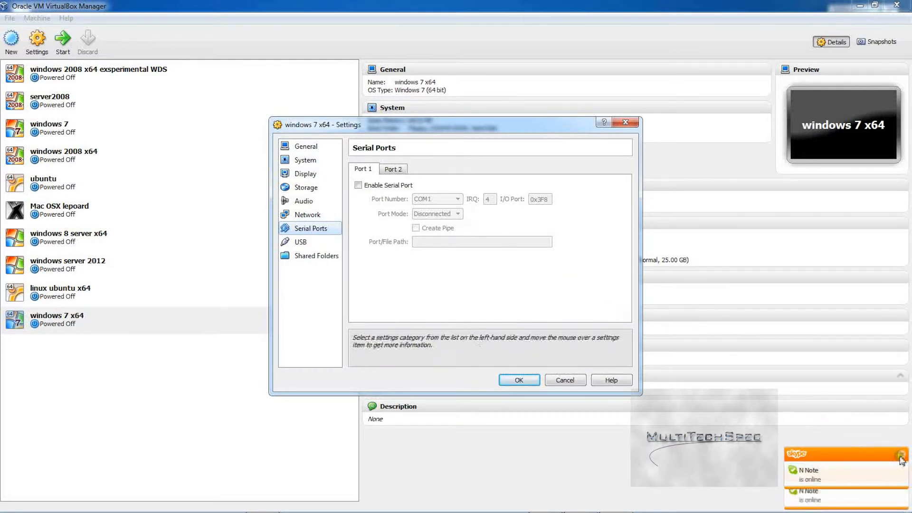
pyautogui.click(901, 455)
pyautogui.click(901, 475)
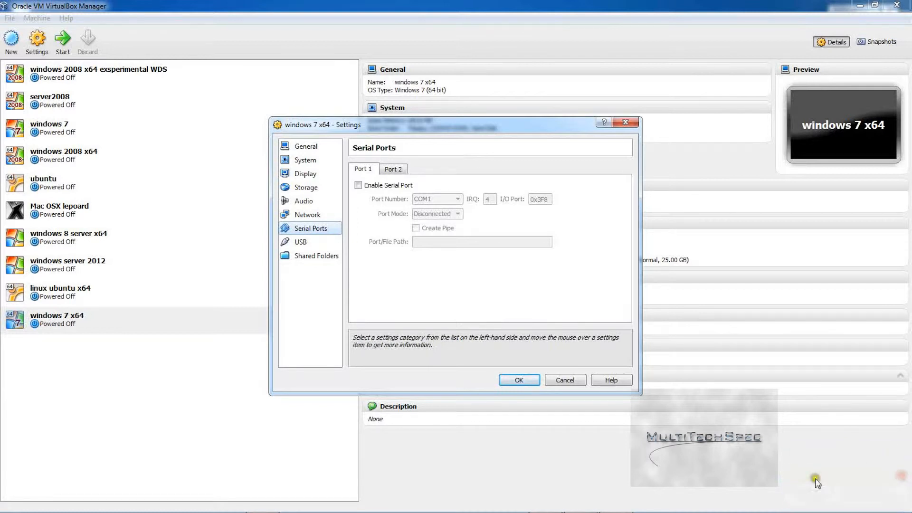
pyautogui.moveTo(817, 511)
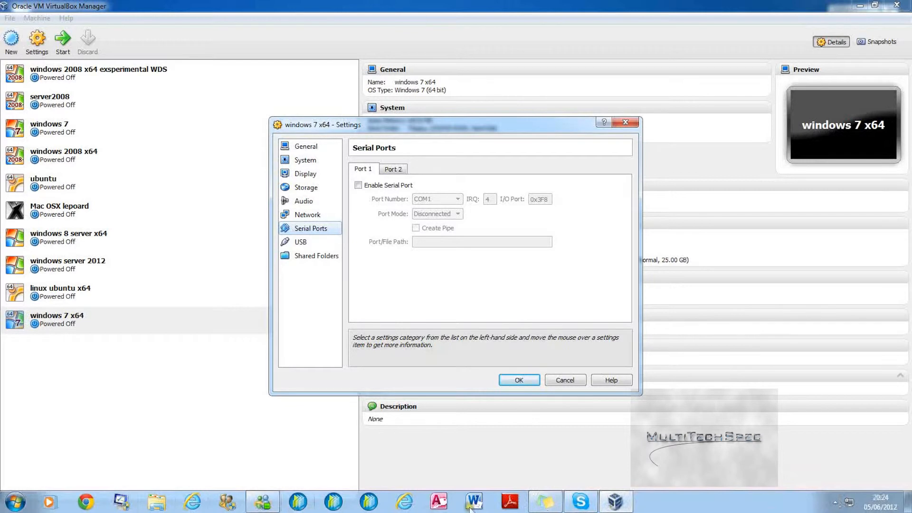
pyautogui.rightClick(545, 502)
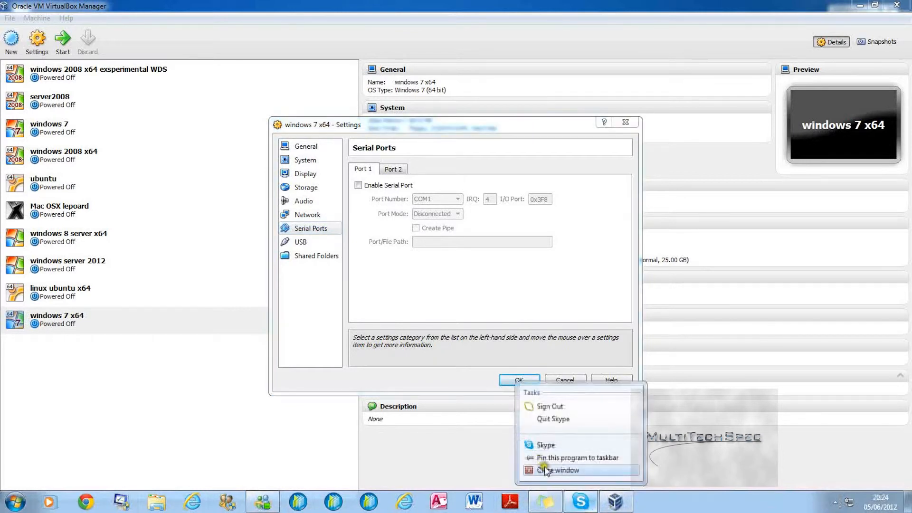
pyautogui.click(551, 419)
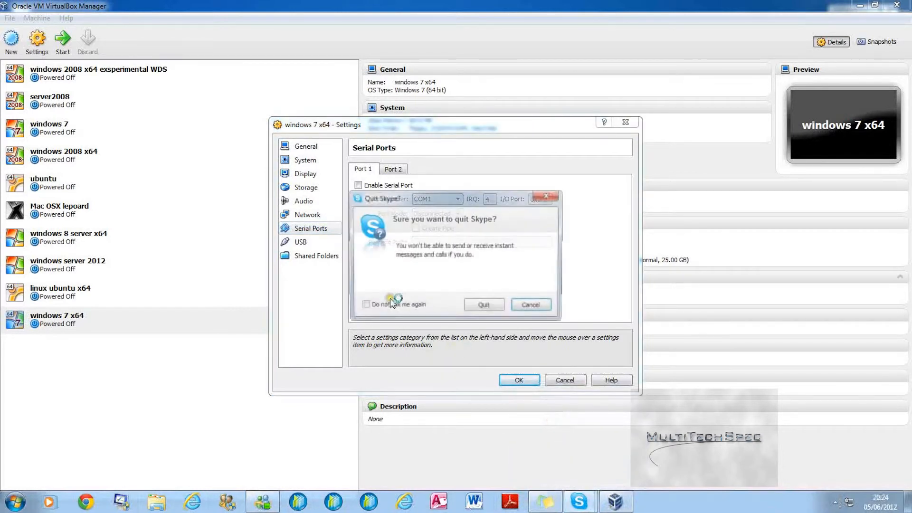
pyautogui.click(484, 307)
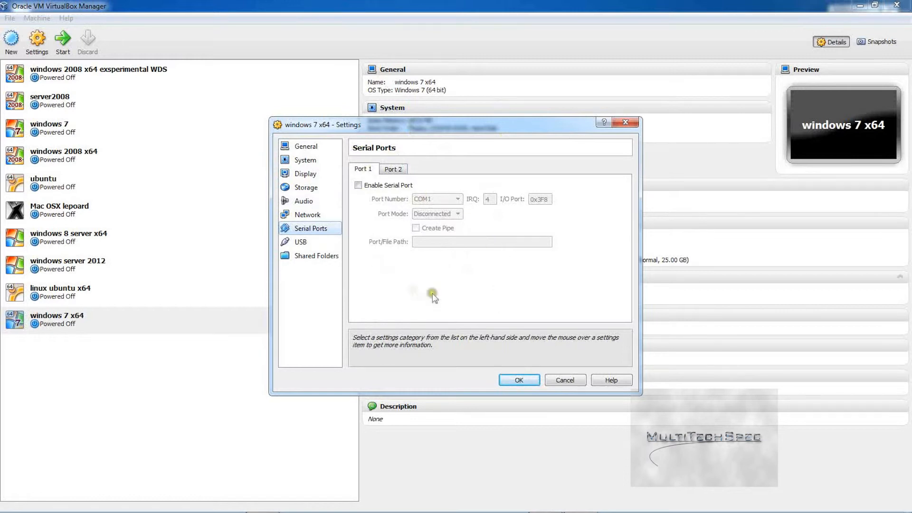
# - Enable serial Port 1 as COM1 in Disconnected mode, reviewing the port numbers and port modes offered
pyautogui.click(358, 184)
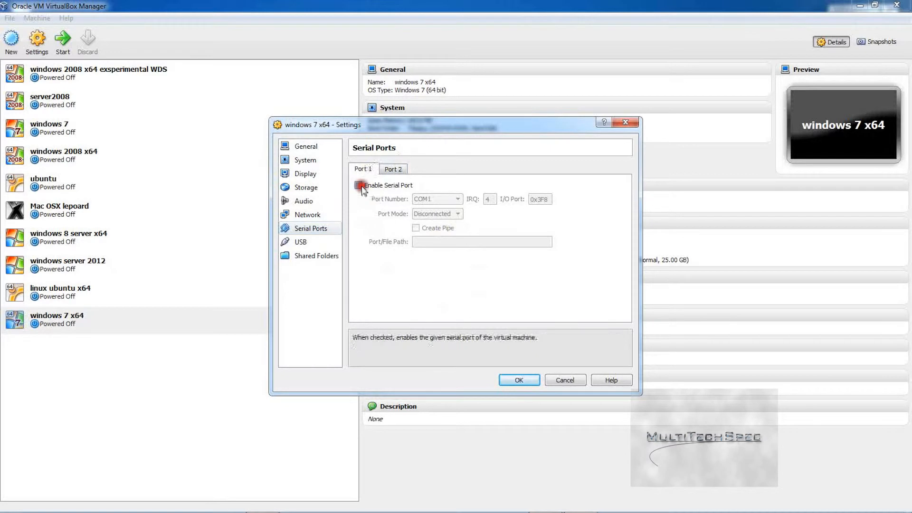
pyautogui.click(440, 200)
pyautogui.click(439, 200)
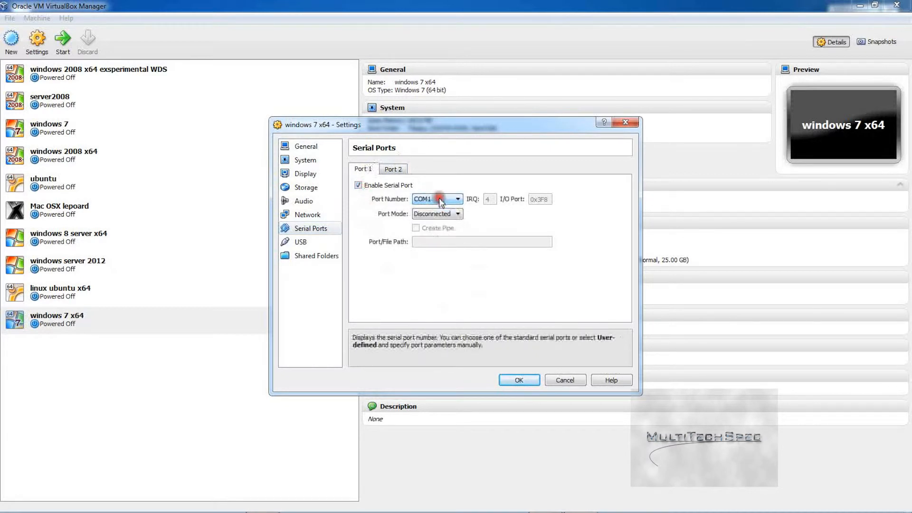
pyautogui.click(439, 199)
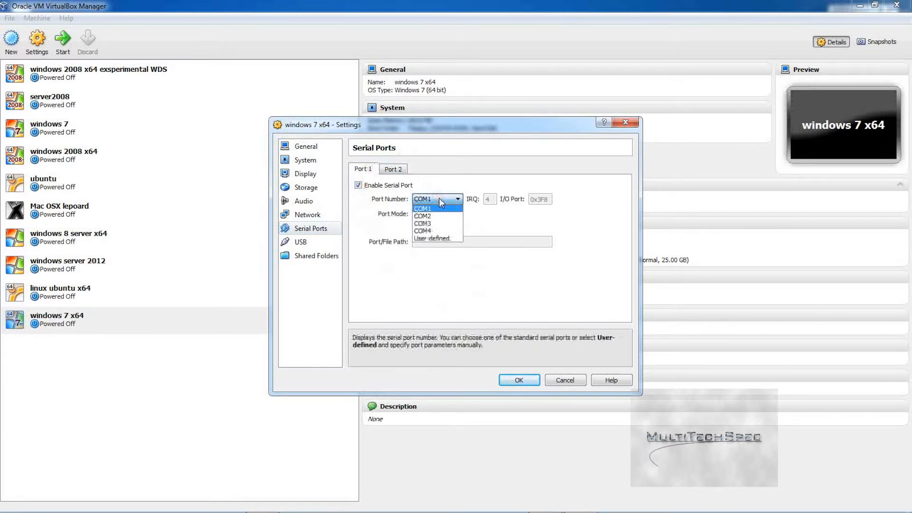
pyautogui.click(435, 311)
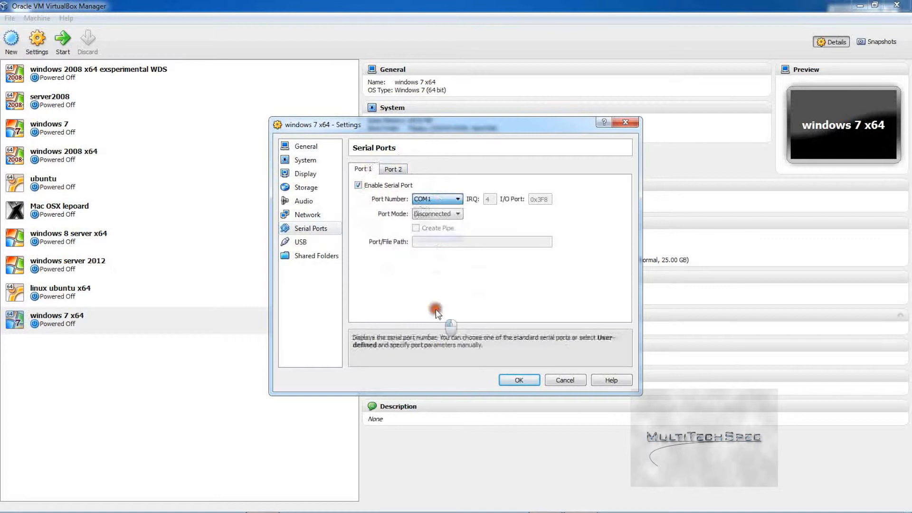
pyautogui.click(435, 214)
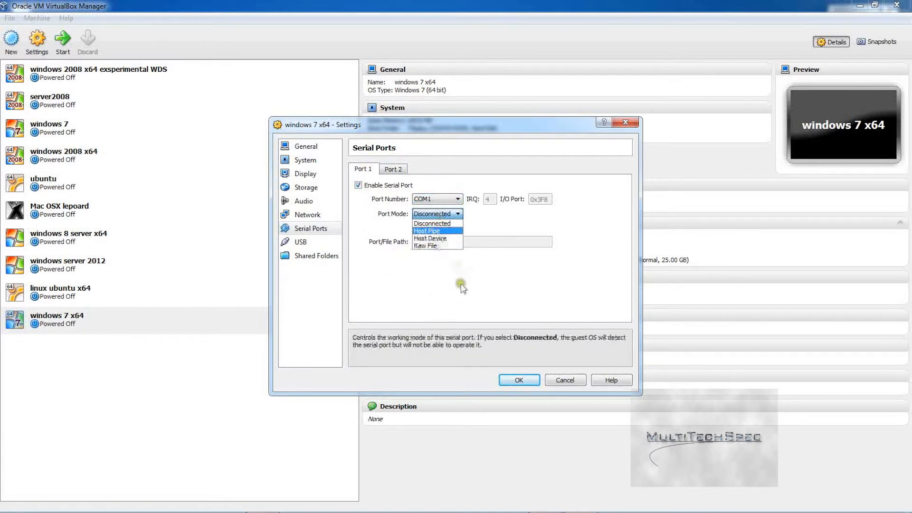
pyautogui.click(447, 314)
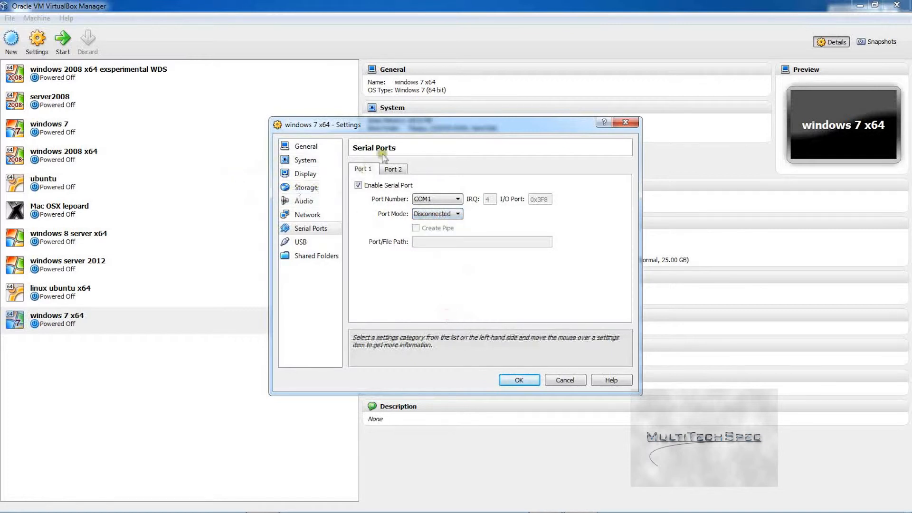
# - View the serial Port 2 settings and the storage tree with its IDE and SATA controllers
pyautogui.click(392, 169)
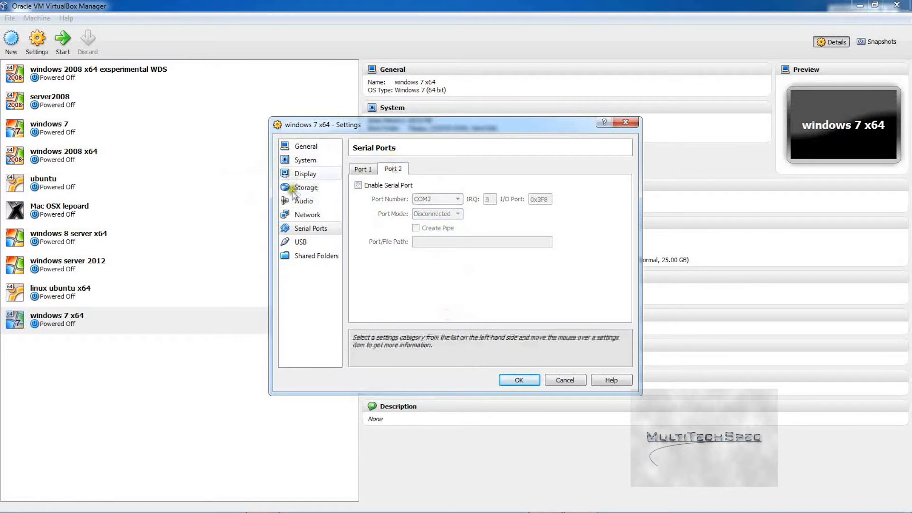
pyautogui.click(300, 201)
pyautogui.click(294, 189)
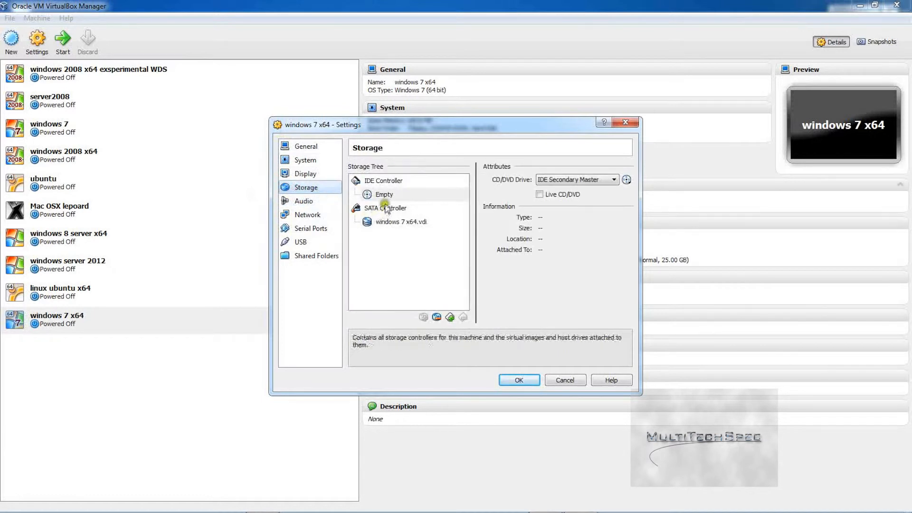
# - Add and remove an empty USB device filter, and add a filter for the Verbatim Portable USB Drive [0103]
pyautogui.click(316, 246)
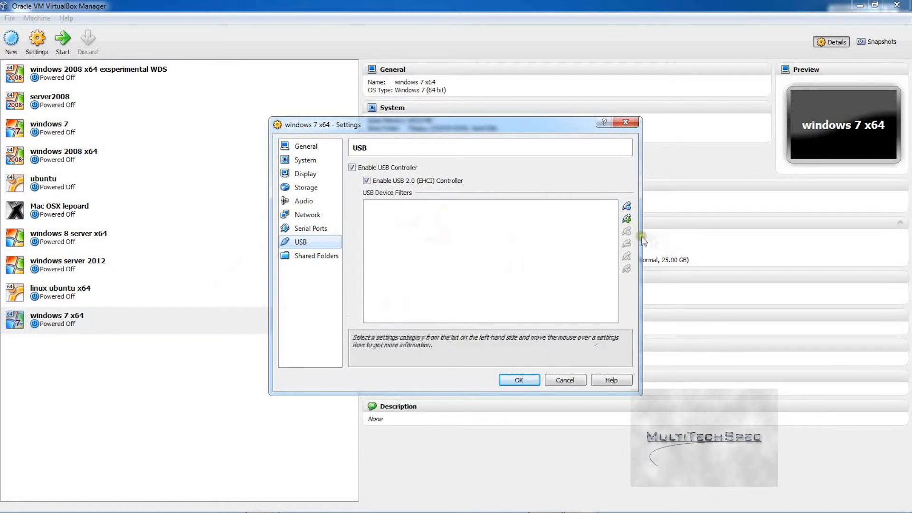
pyautogui.click(626, 207)
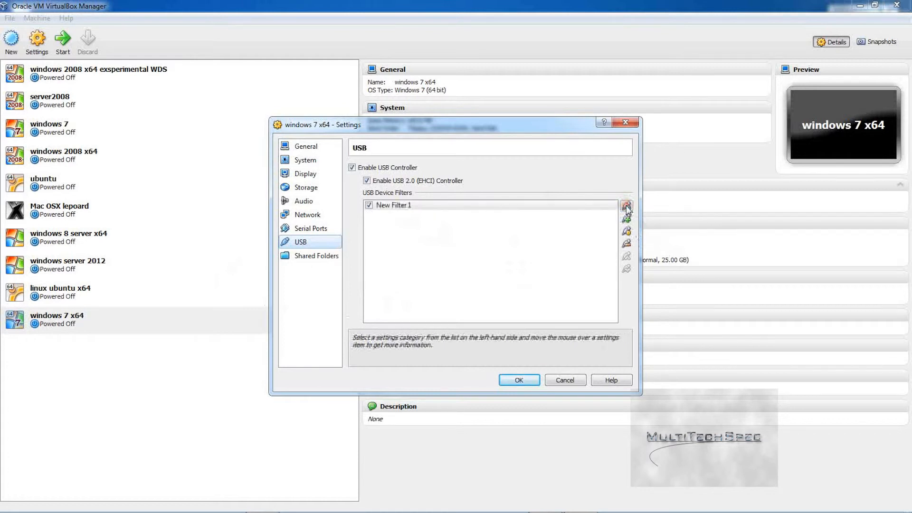
pyautogui.click(627, 243)
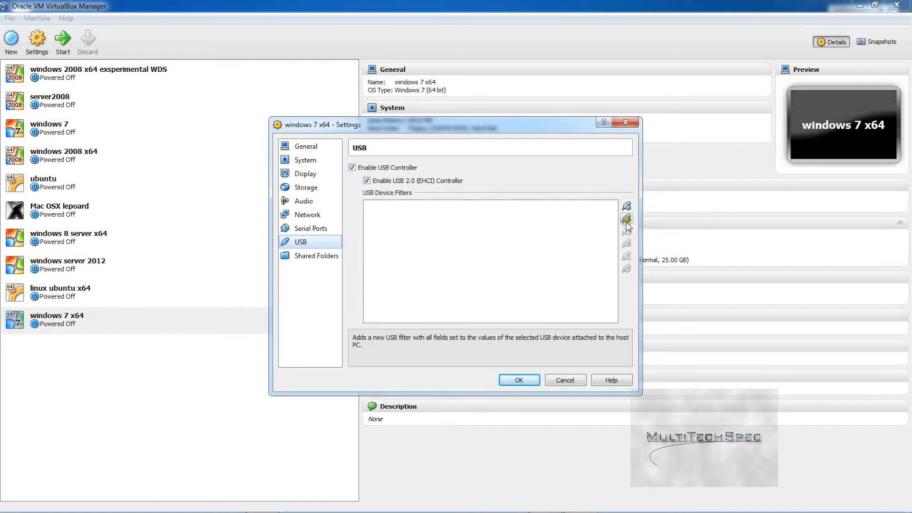
pyautogui.click(626, 219)
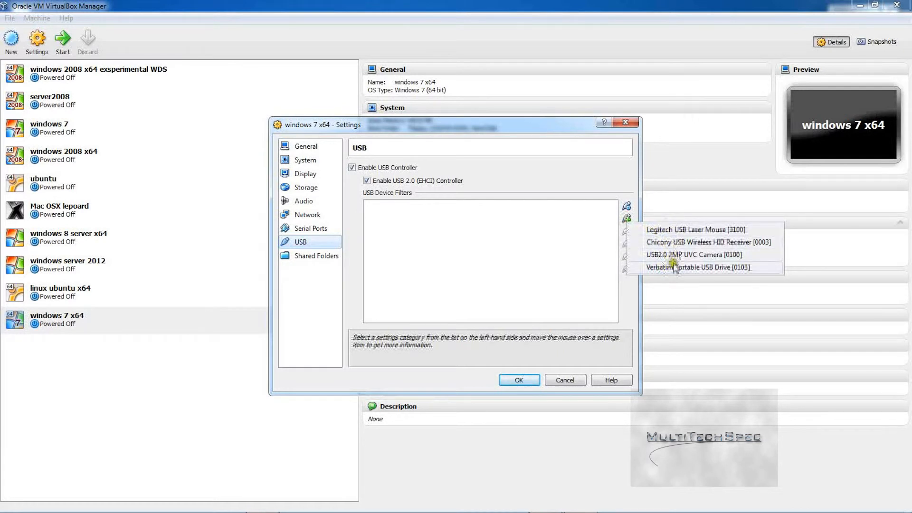
pyautogui.click(674, 243)
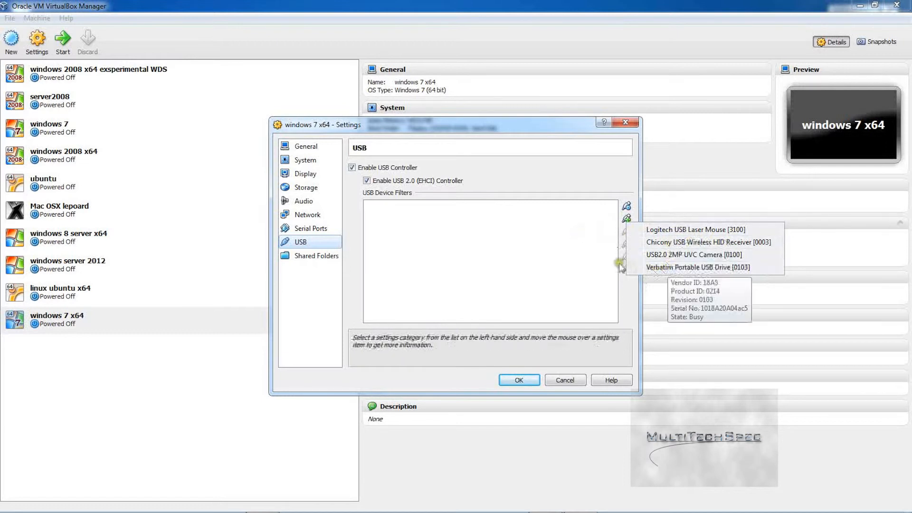
pyautogui.click(649, 268)
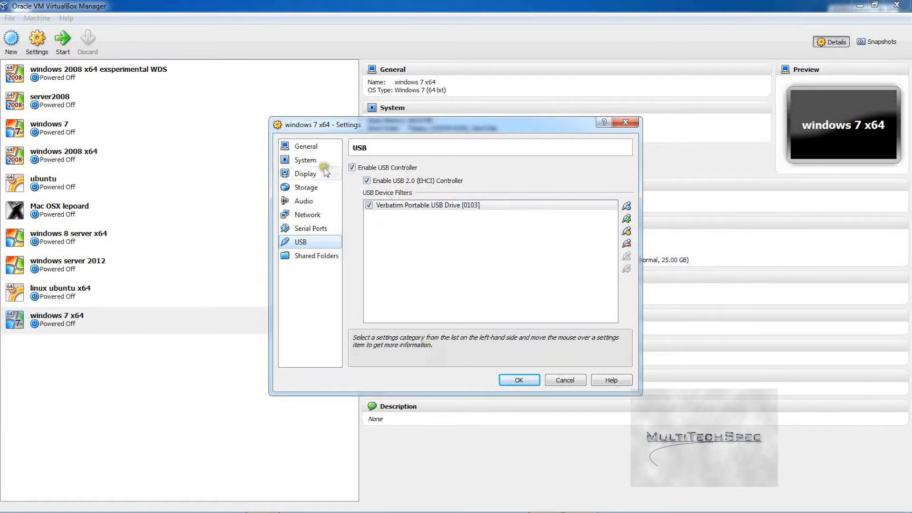
# - Review the Shared Folders list and close the machine's settings without saving the changes
pyautogui.click(292, 260)
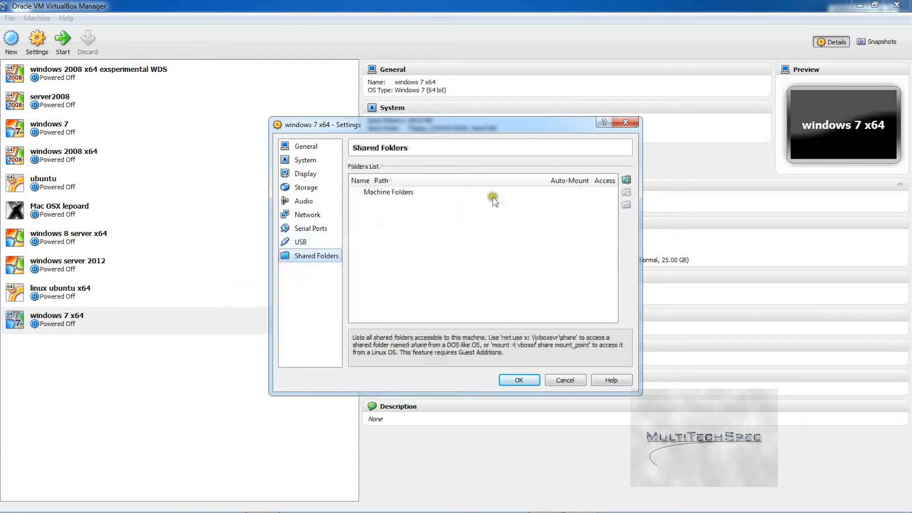
pyautogui.rightClick(461, 194)
pyautogui.click(439, 221)
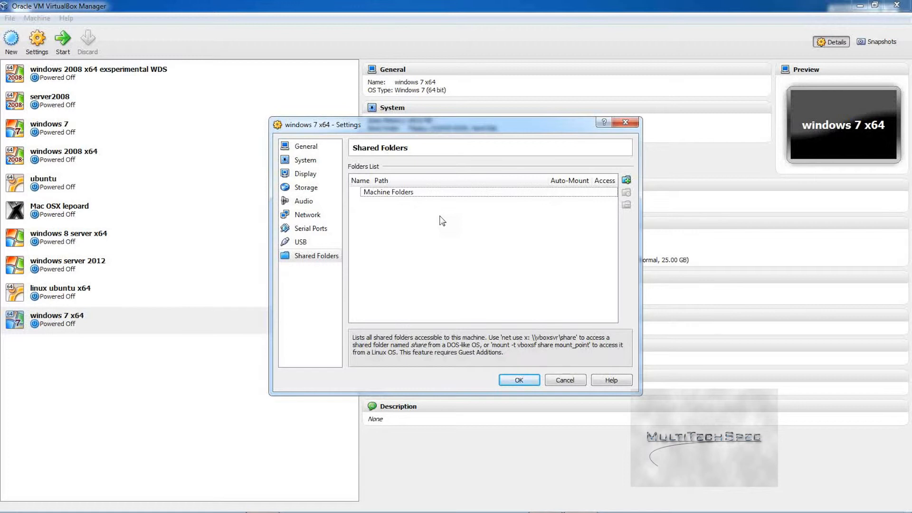
pyautogui.click(436, 205)
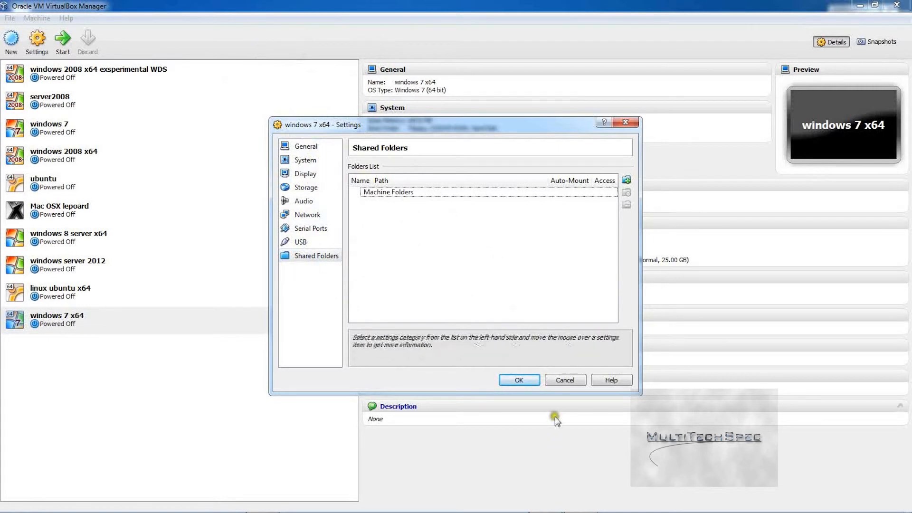
pyautogui.click(563, 380)
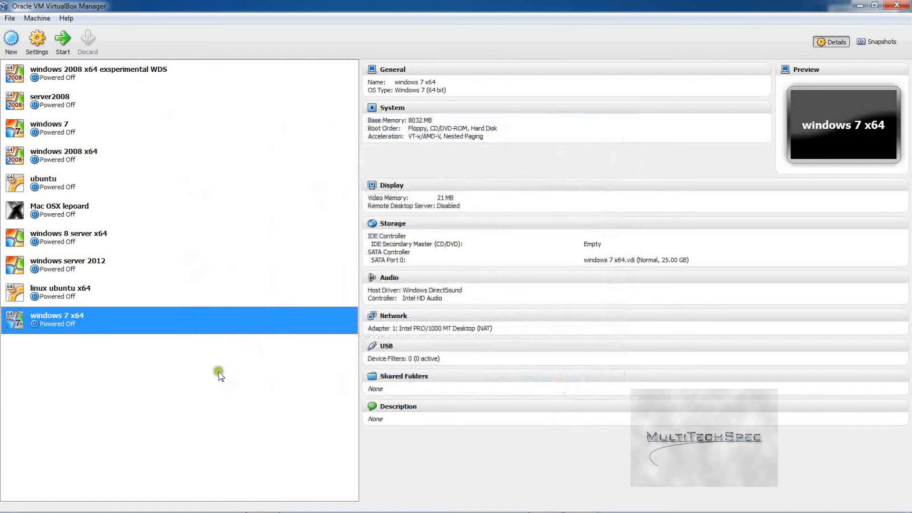
# - View the clone wizard for the windows 7 x64 machine and cancel it without cloning
pyautogui.rightClick(220, 316)
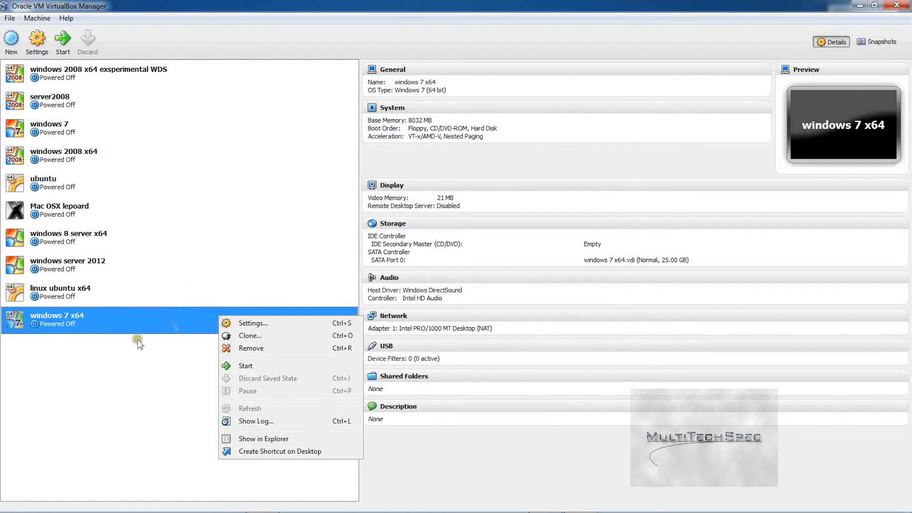
pyautogui.click(132, 368)
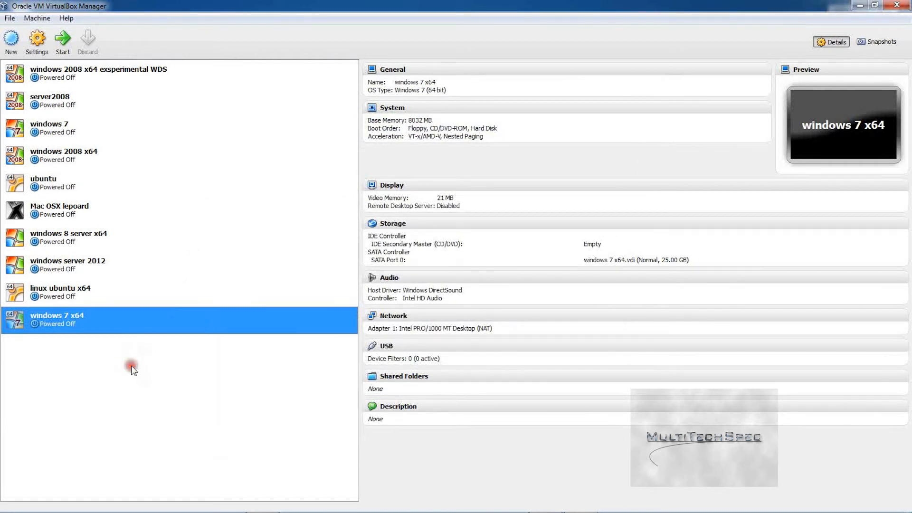
pyautogui.rightClick(109, 319)
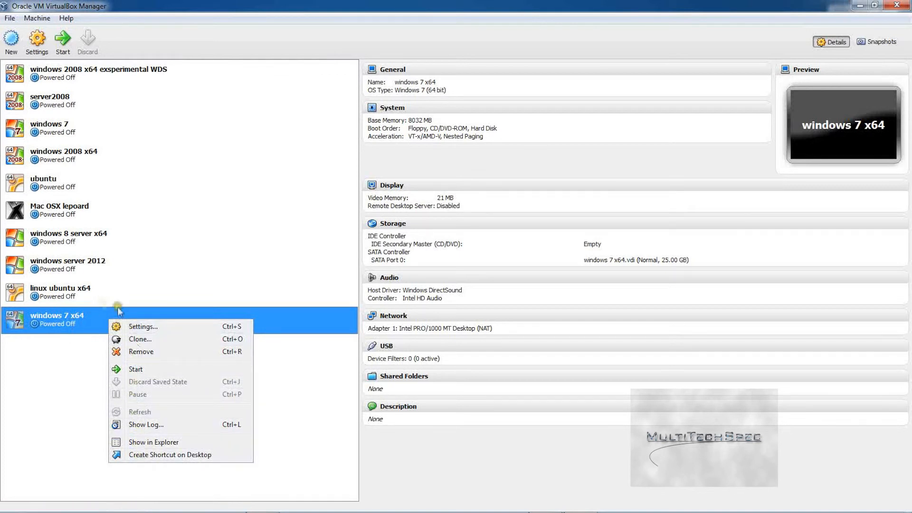
pyautogui.click(131, 339)
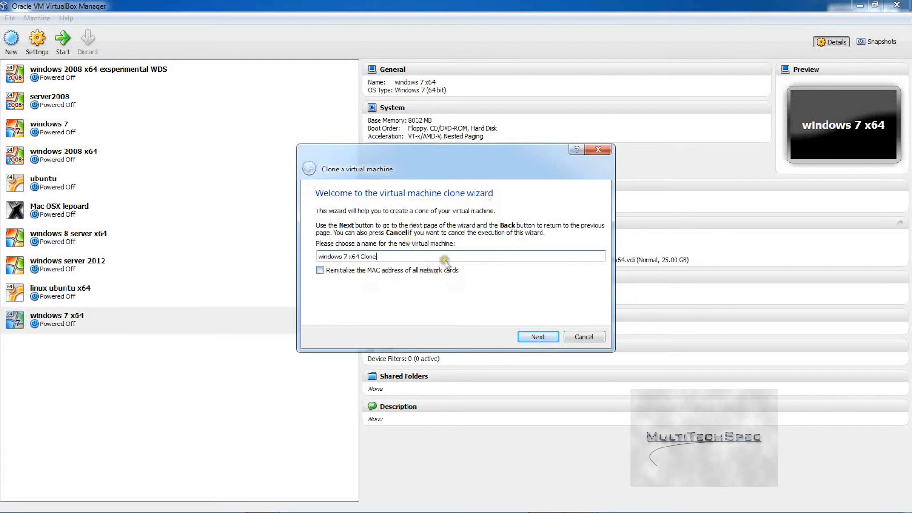
pyautogui.click(590, 336)
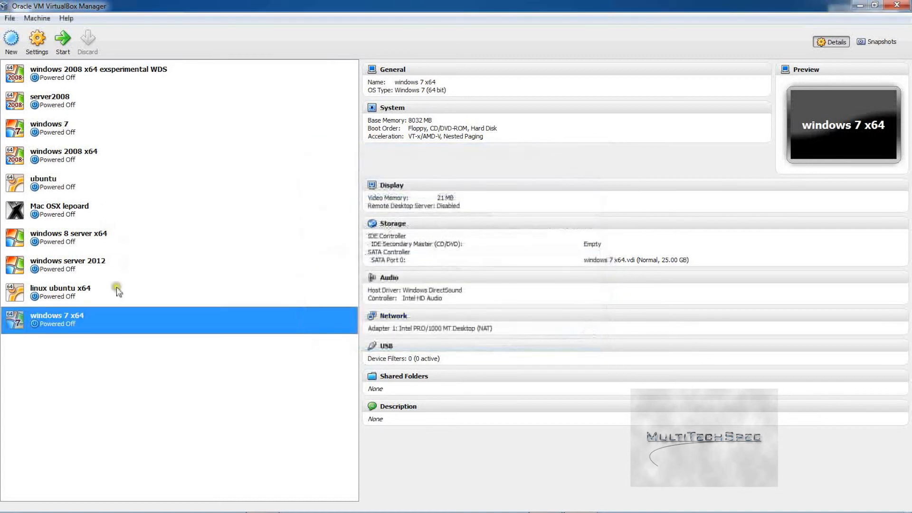
# - Remove the windows 7 x64 virtual machine from the machine list, deleting all its files from the hard disk
pyautogui.rightClick(117, 305)
pyautogui.rightClick(106, 322)
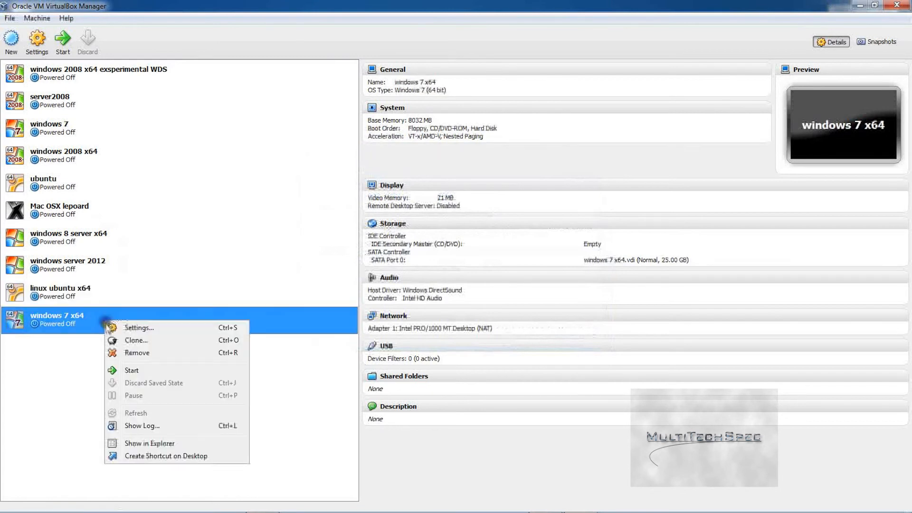
pyautogui.click(147, 352)
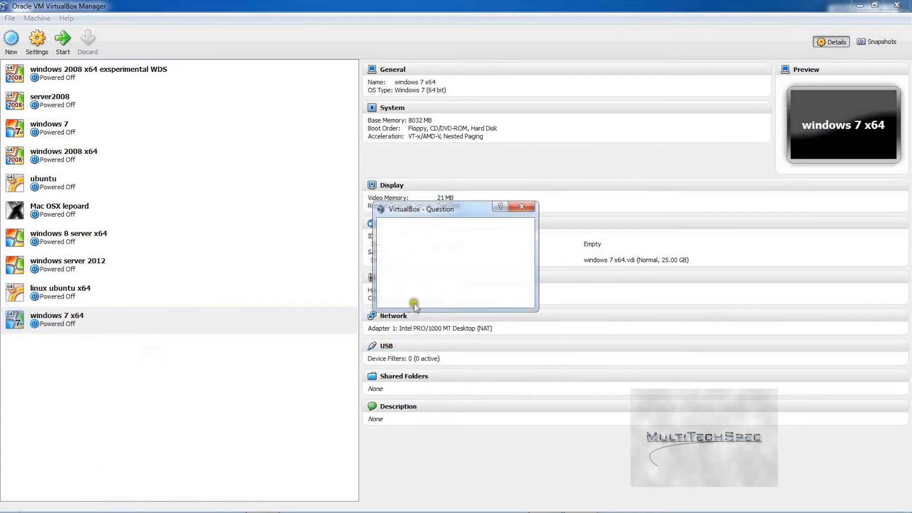
pyautogui.moveTo(440, 215); pyautogui.dragTo(349, 185)
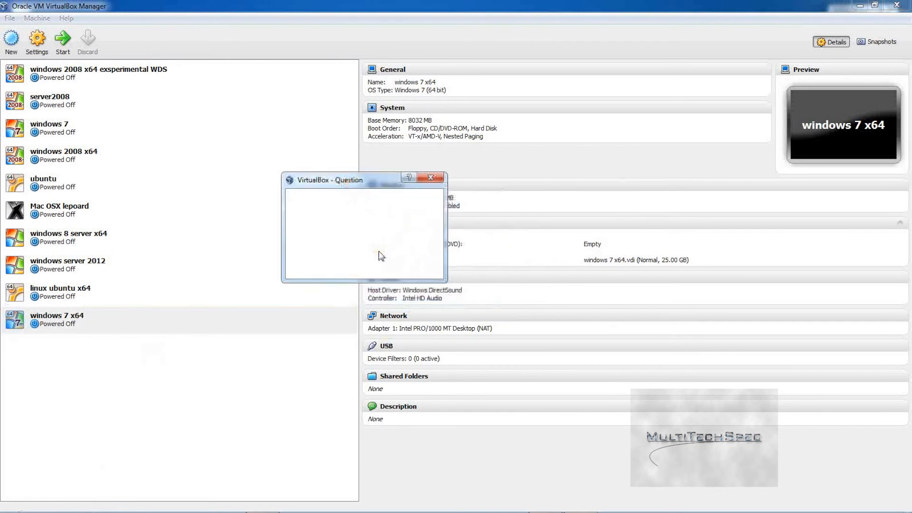
pyautogui.moveTo(328, 180)
pyautogui.mouseDown()
pyautogui.moveTo(336, 71)
pyautogui.moveTo(331, 196)
pyautogui.mouseUp()
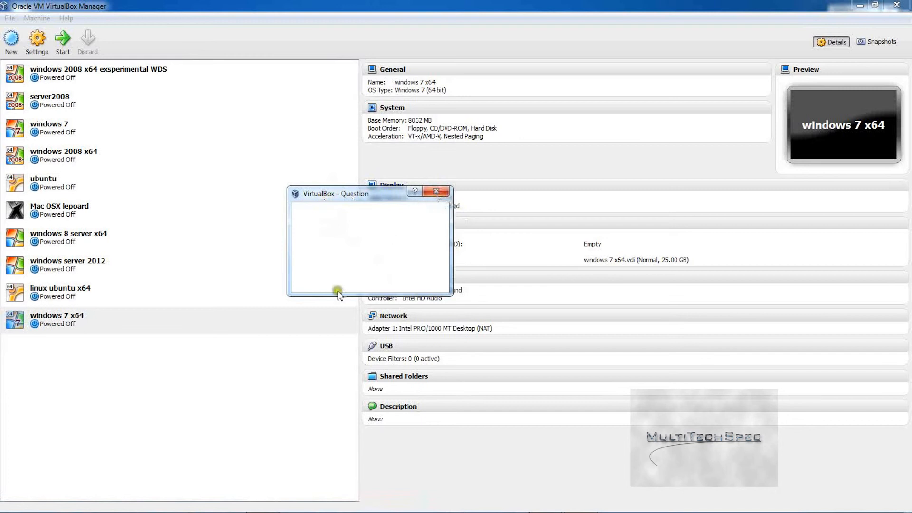
pyautogui.rightClick(333, 195)
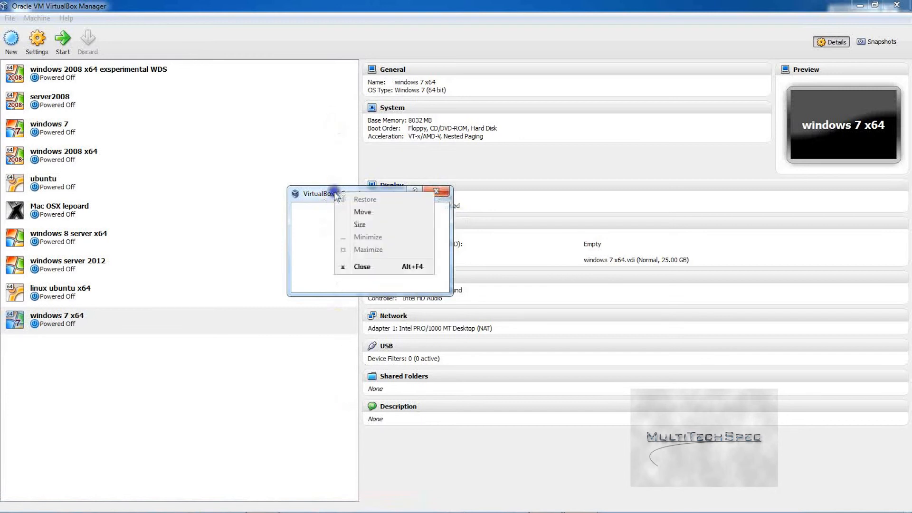
pyautogui.click(356, 265)
pyautogui.click(252, 426)
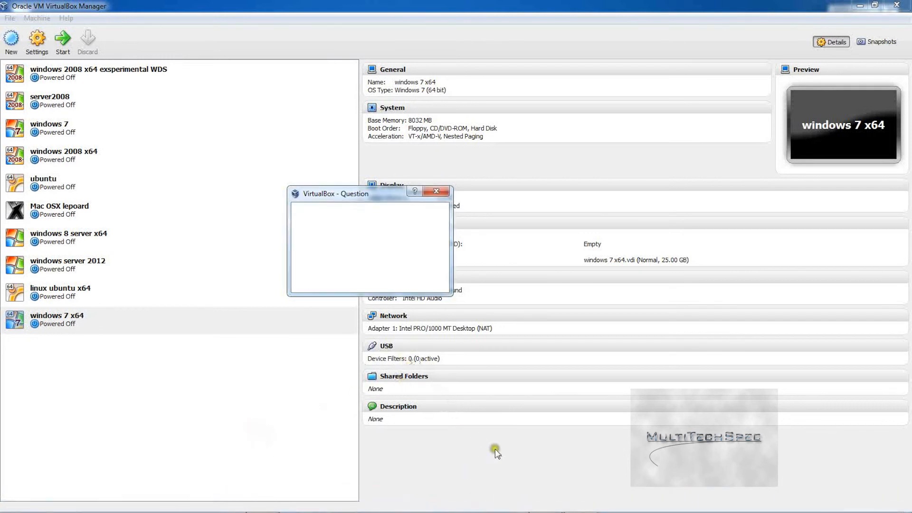
pyautogui.moveTo(582, 507)
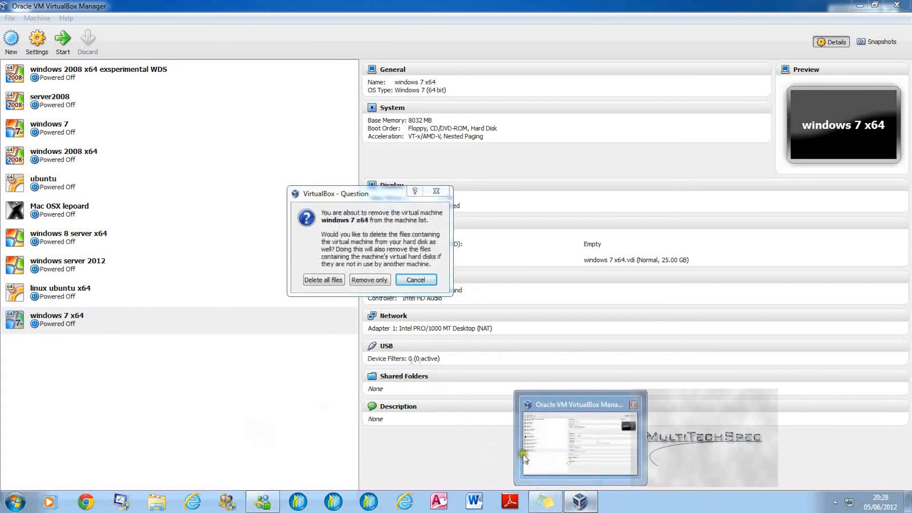
pyautogui.click(302, 278)
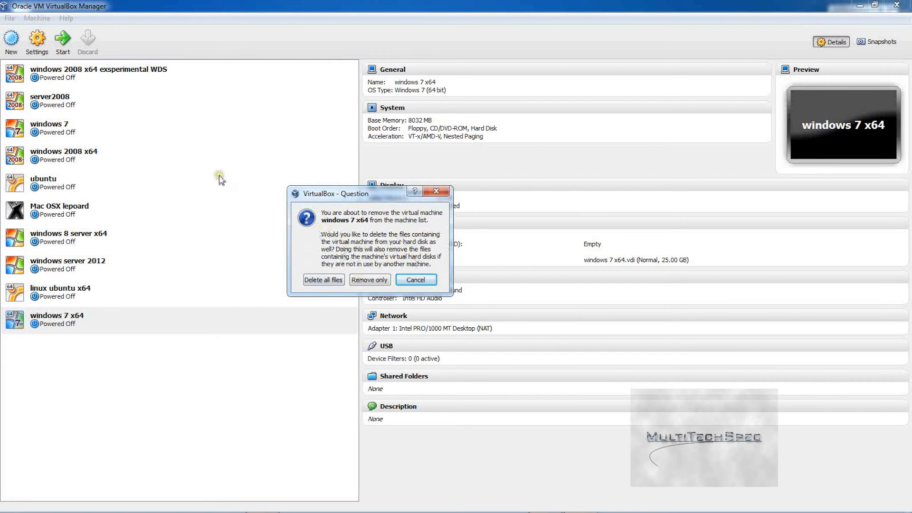
pyautogui.click(316, 280)
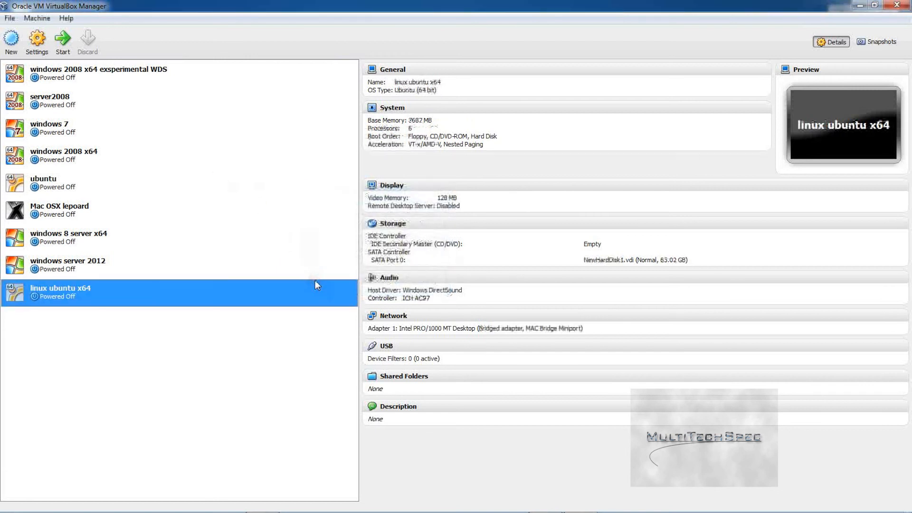
pyautogui.click(244, 404)
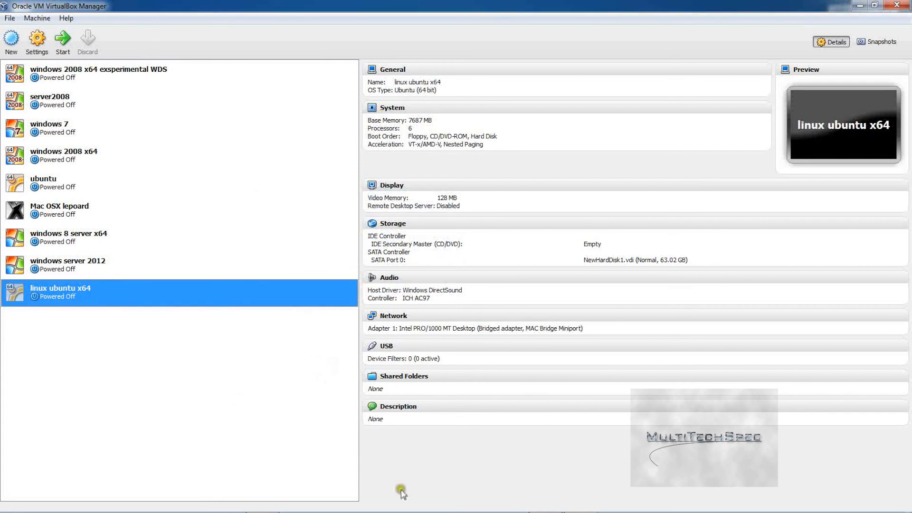
pyautogui.moveTo(462, 489)
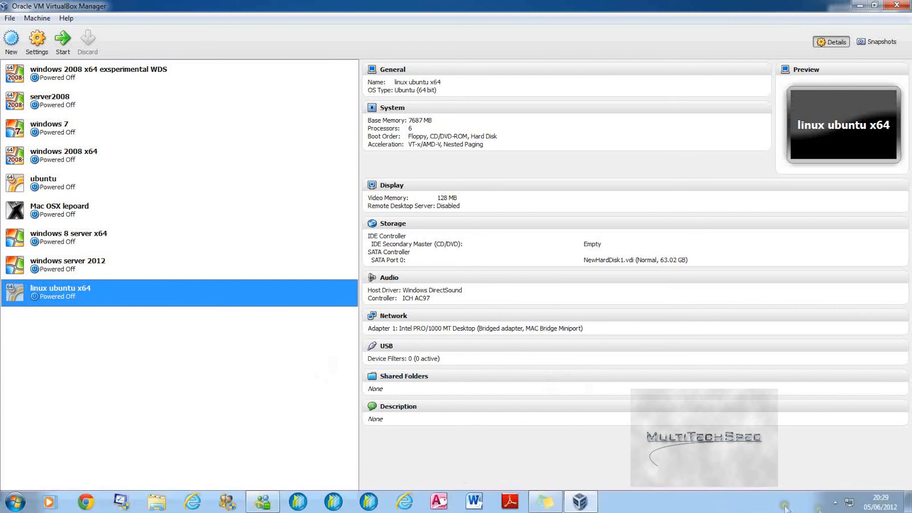
pyautogui.click(834, 503)
pyautogui.click(706, 393)
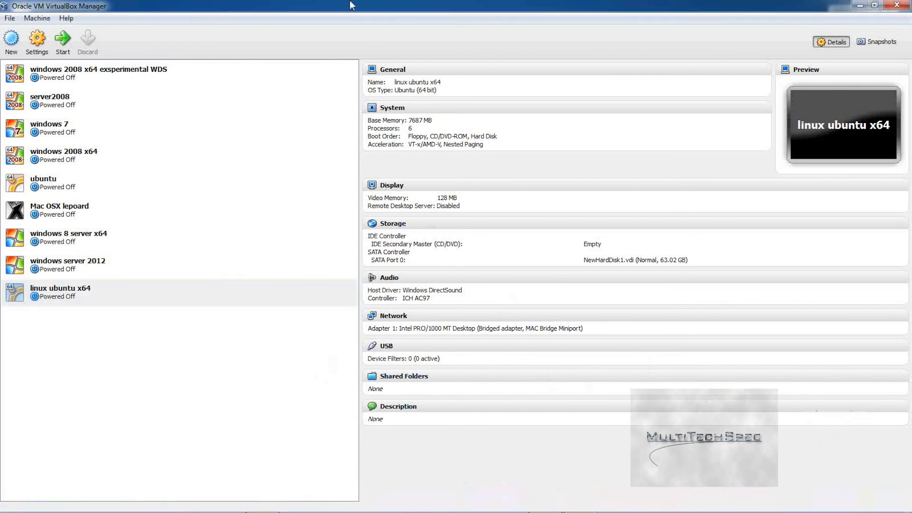